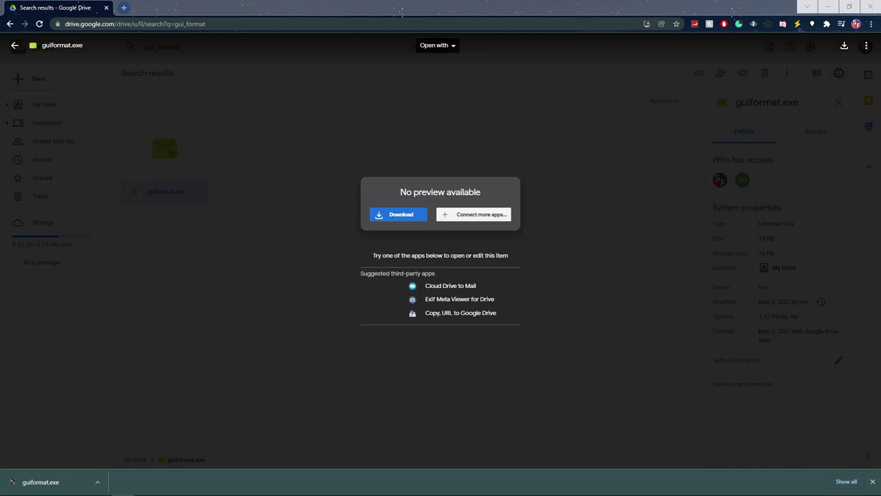
Close the file browser window and launch the downloaded guiformat.exe in a maximized window.
key("alt+Tab")
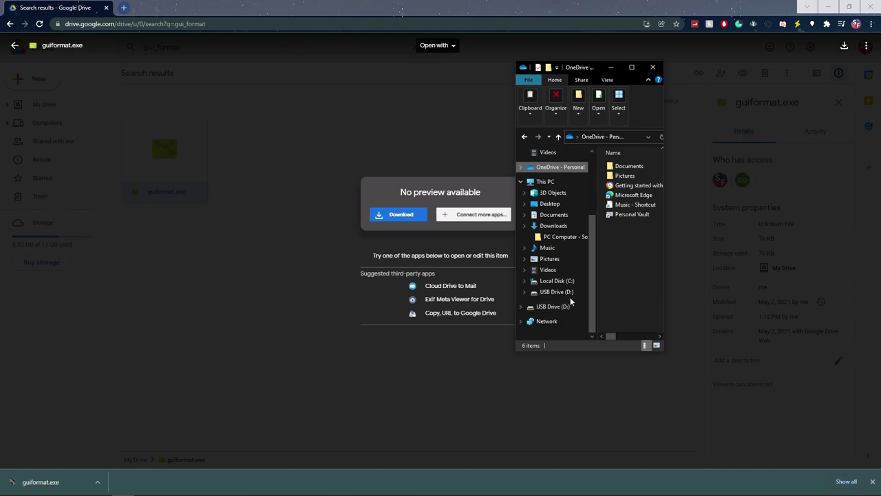
left_click(653, 67)
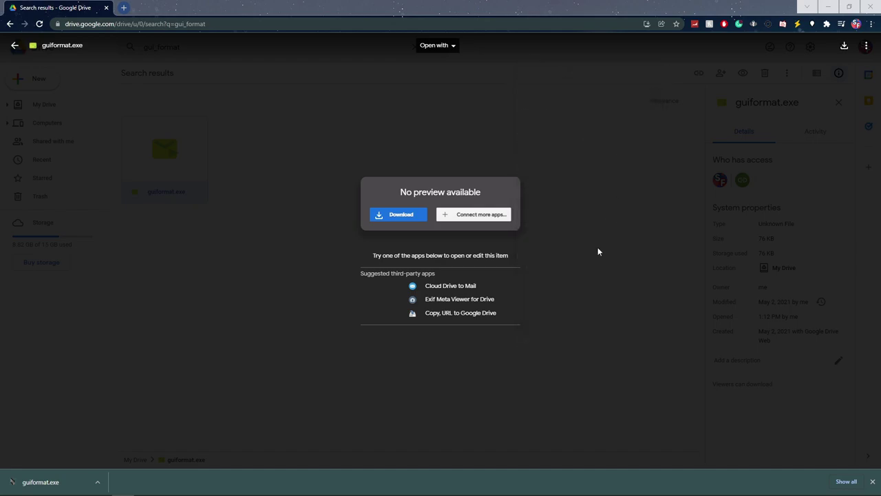
left_click(41, 482)
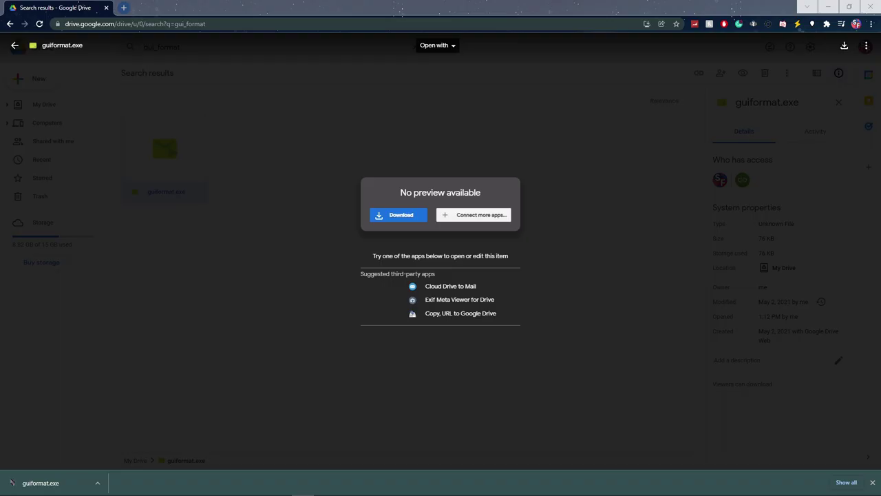
left_click_drag(561, 165, 289, 128)
left_click(400, 127)
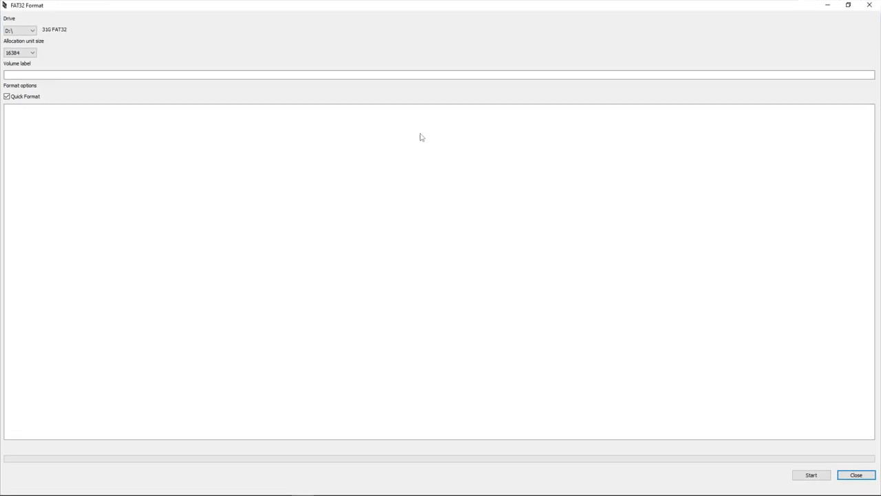
Choose drive D:\ as the drive to format and set its allocation unit size to 32768.
left_click(9, 32)
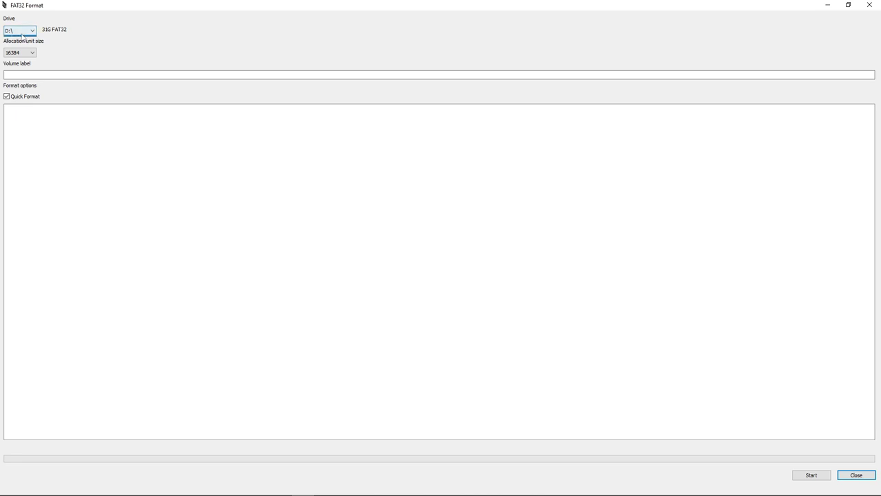
left_click(22, 32)
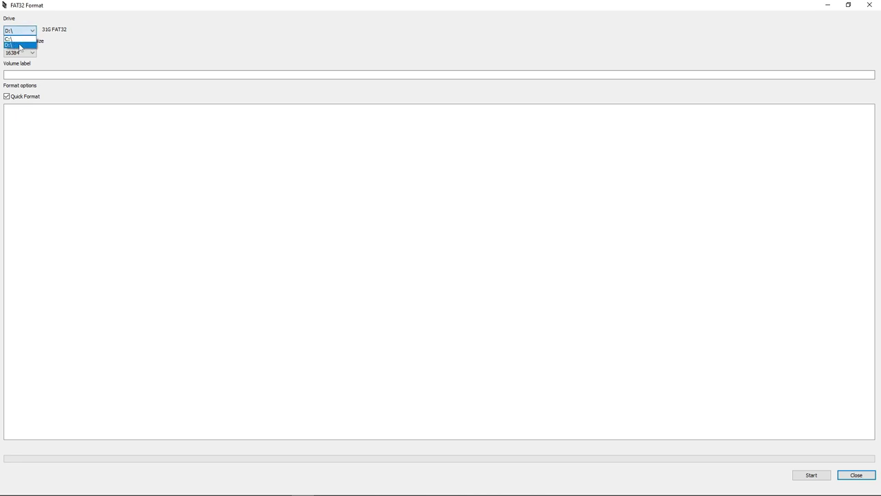
left_click(20, 46)
left_click(20, 53)
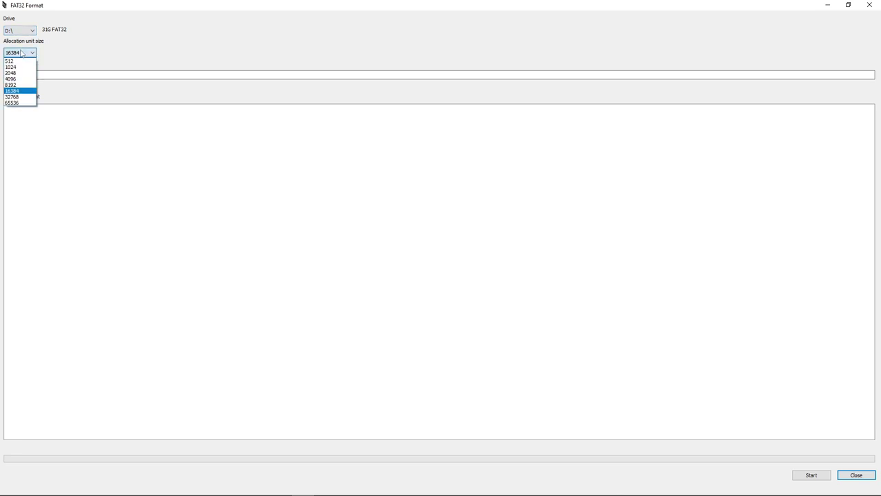
left_click(12, 97)
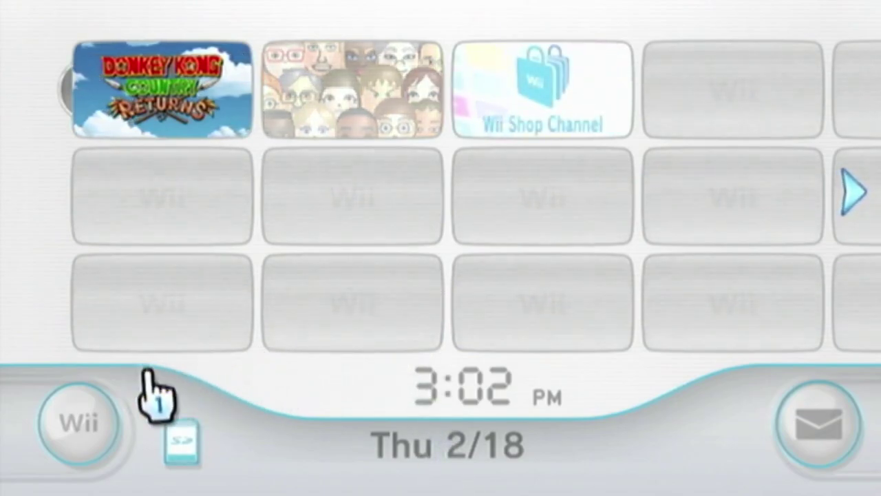
Switch to the Wii console and open the Internet settings on the second page of Wii System Settings.
left_click(77, 422)
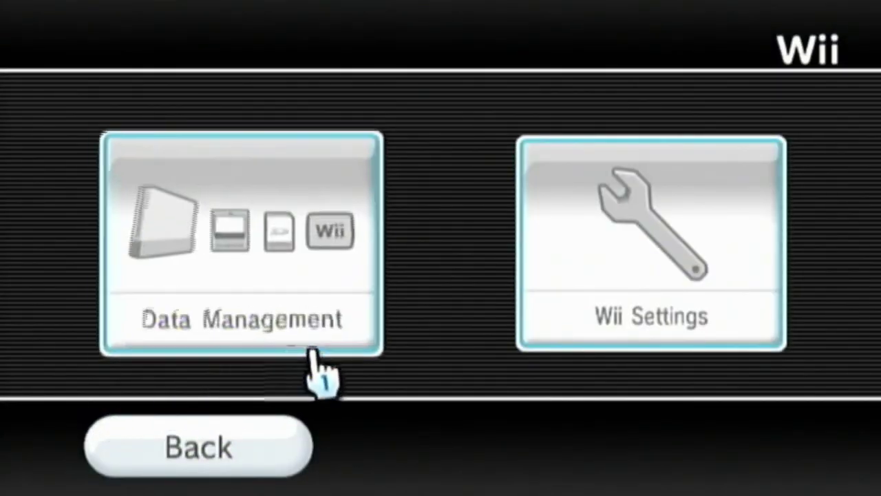
left_click(615, 319)
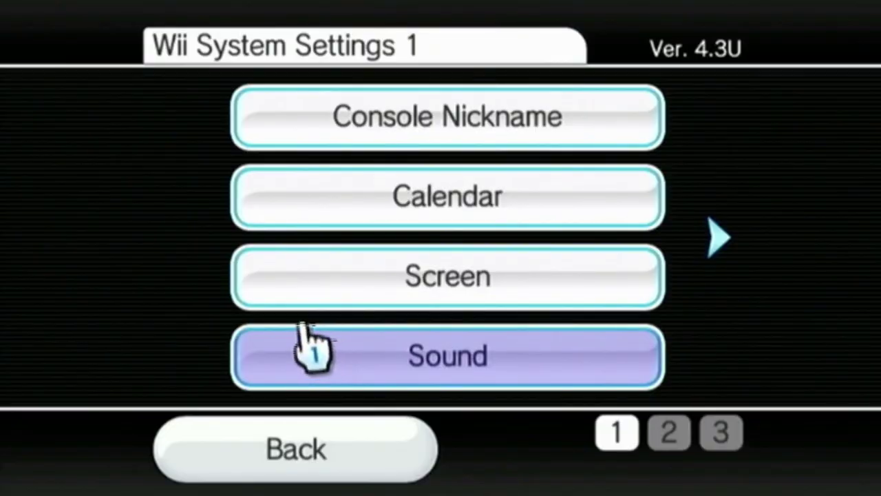
key("Right")
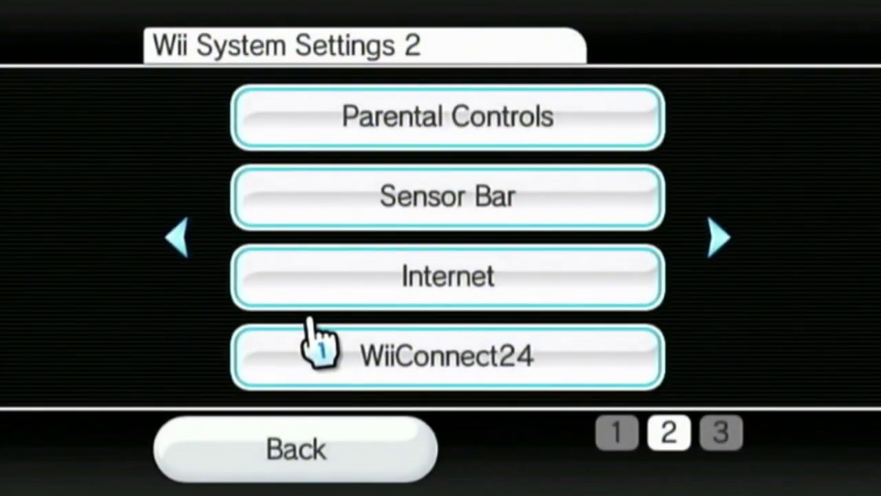
left_click(306, 287)
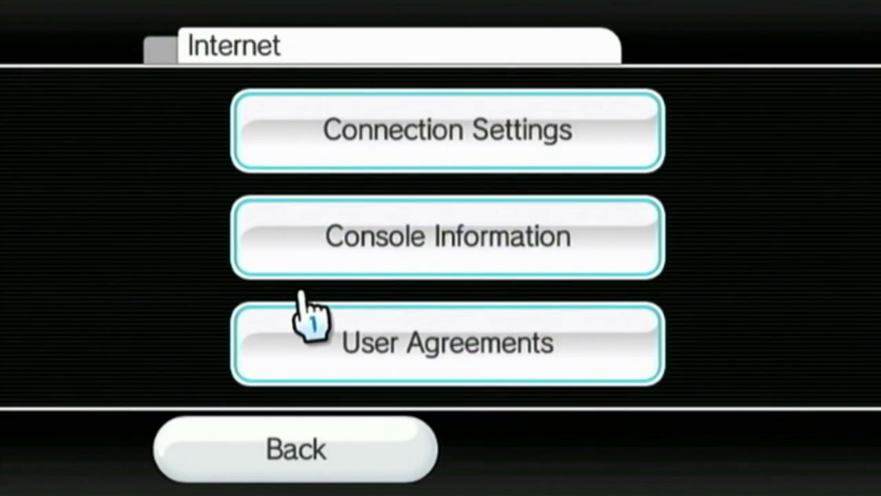
Check the Connection 1 entry in the connection settings, then open the console information to read the MAC address.
left_click(323, 130)
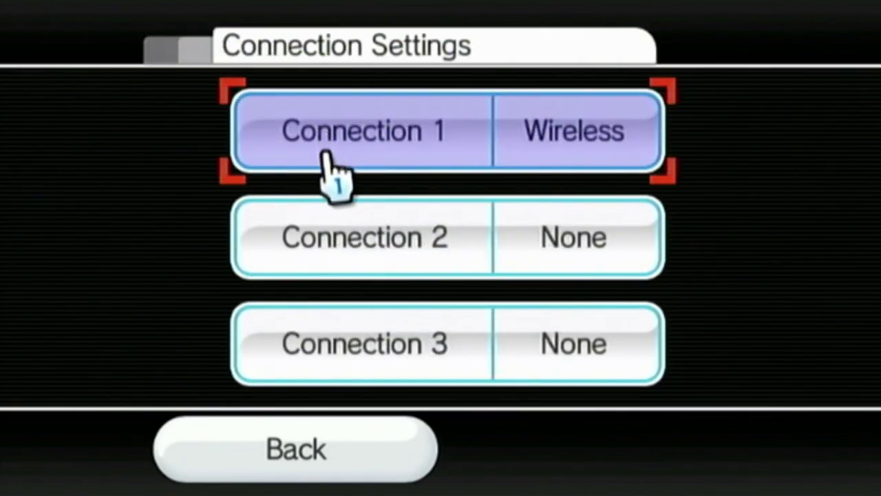
left_click(327, 153)
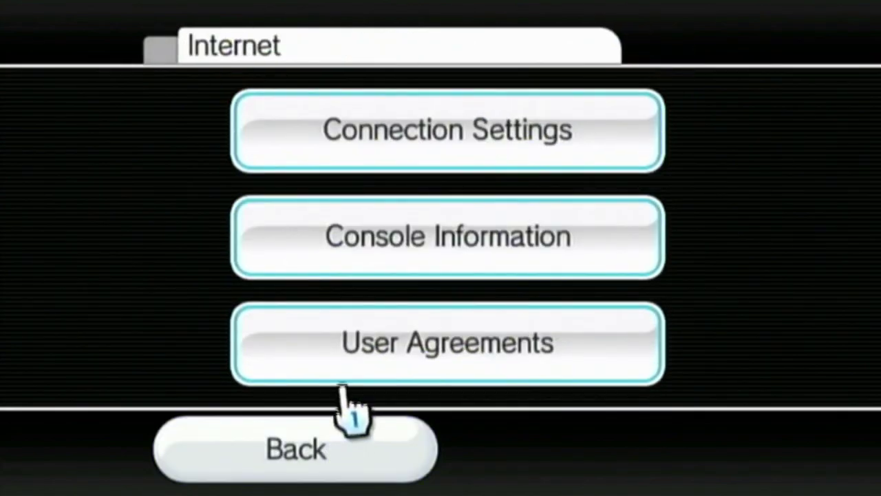
left_click(356, 265)
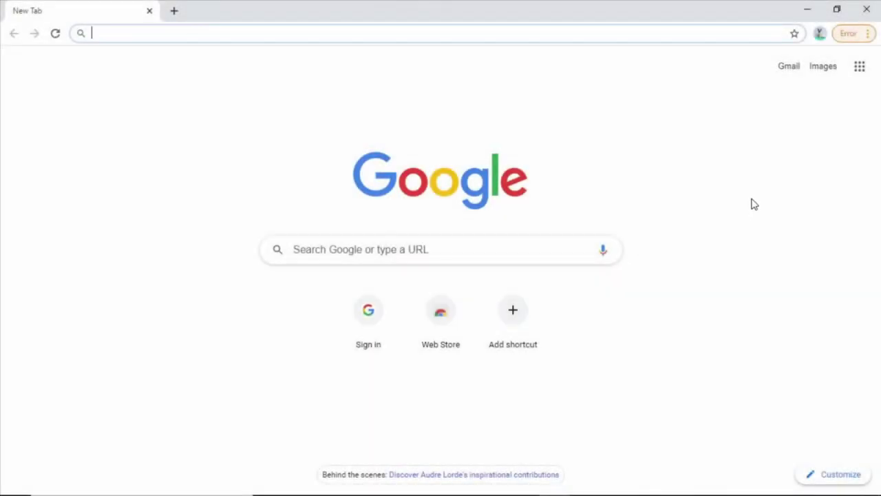
Switch to the web browser on the computer and load please.hackmii.com.
left_click(754, 204)
type("plea")
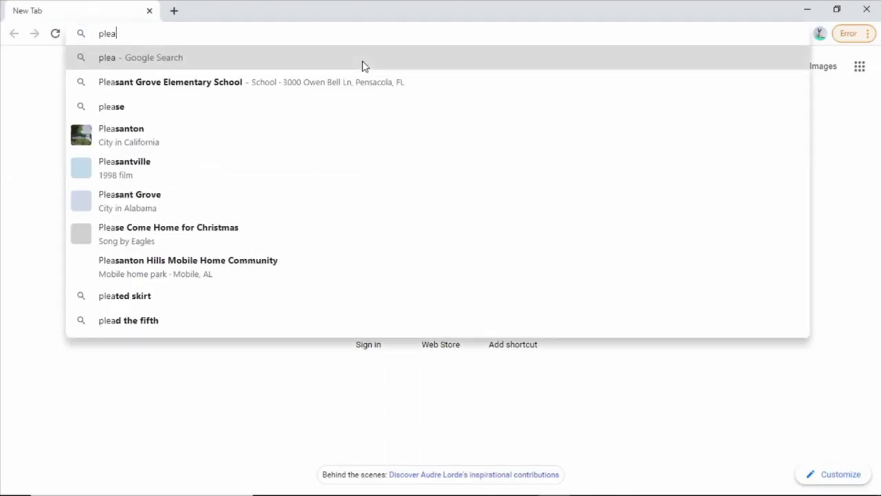
type("se.hac")
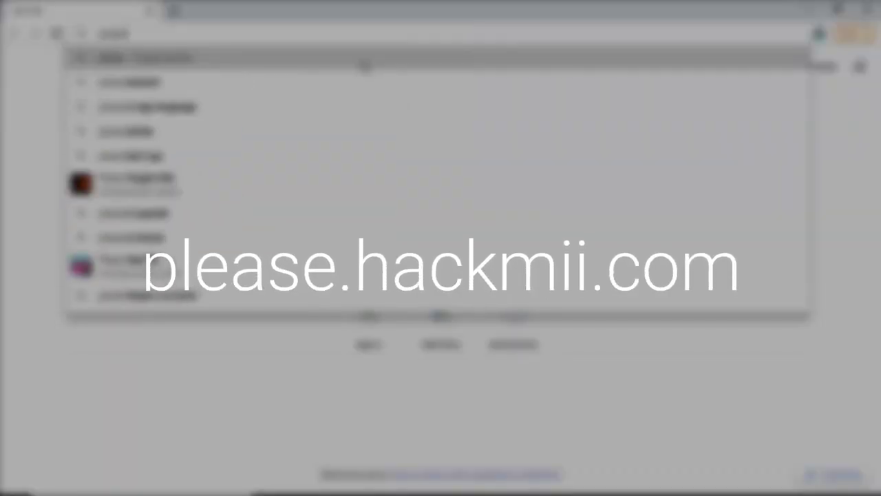
type("kmii.com")
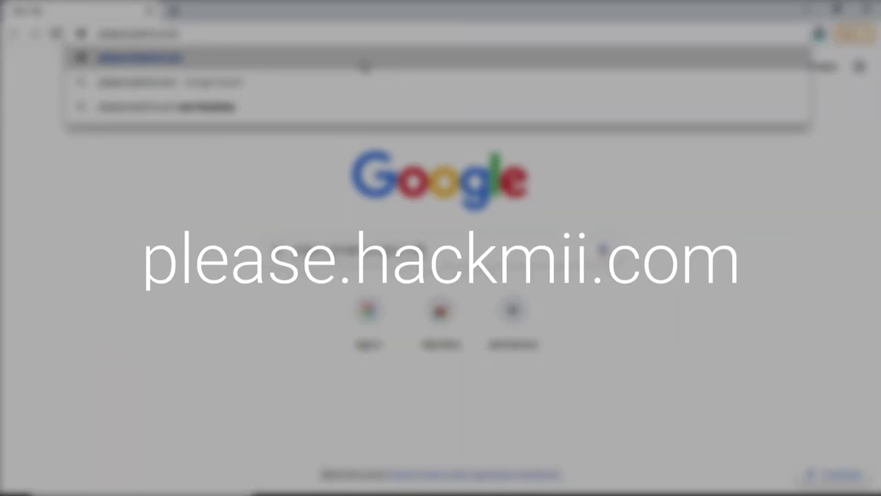
key("Return")
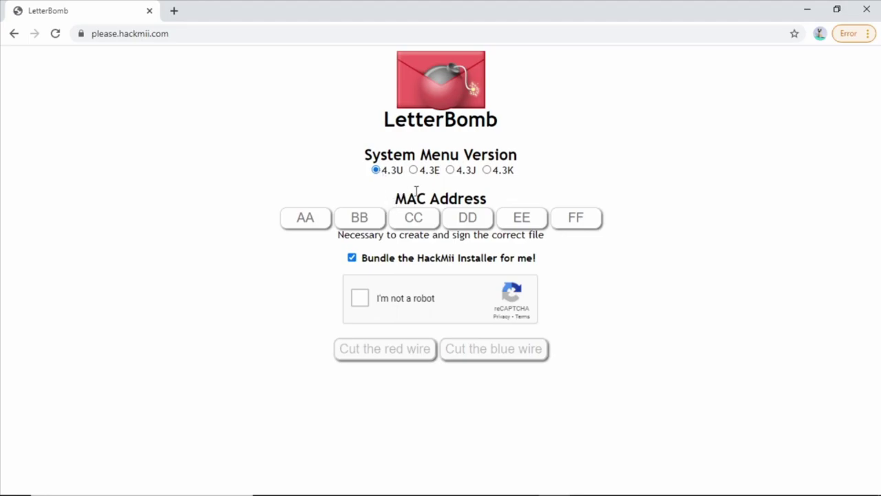
Enter the console's MAC address in the LetterBomb form and complete the reCAPTCHA by choosing the crosswalk squares.
left_click(328, 213)
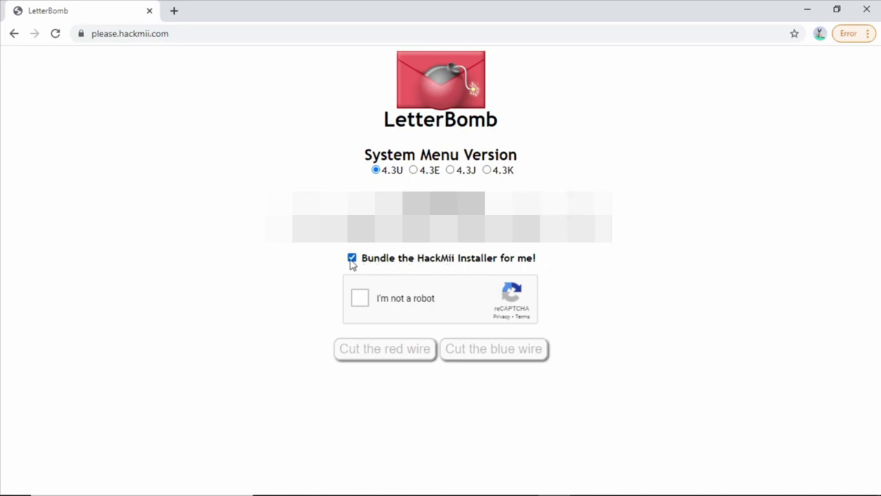
left_click(360, 299)
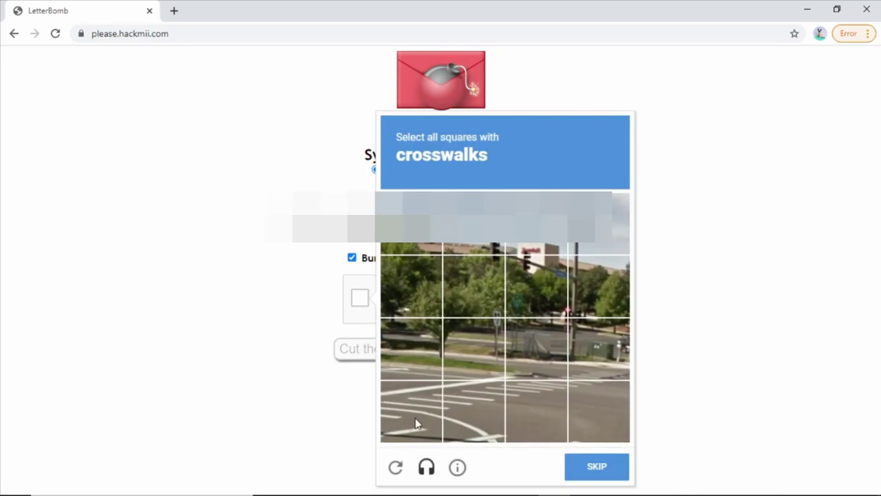
left_click(415, 418)
left_click(454, 413)
left_click(516, 415)
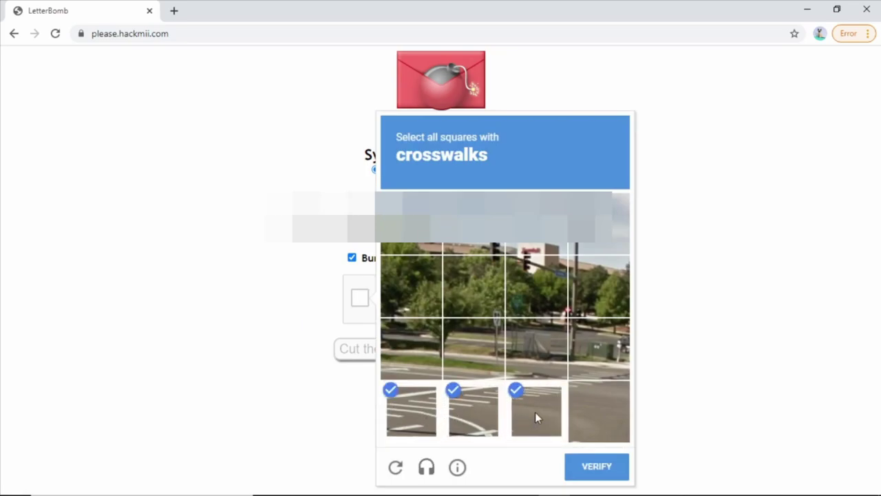
left_click(582, 376)
left_click(586, 403)
left_click(596, 468)
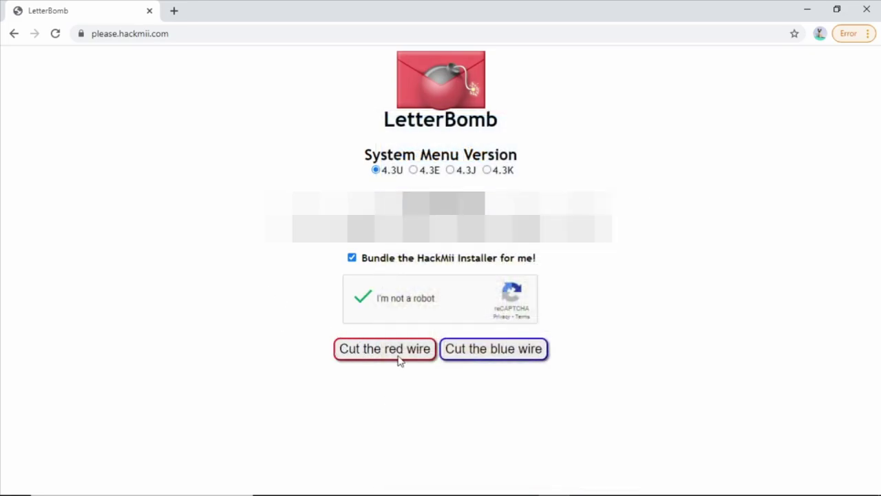
Cut the blue wire to download LetterBomb.zip and view the demonstrate folder in a maximized File Explorer window.
left_click(467, 358)
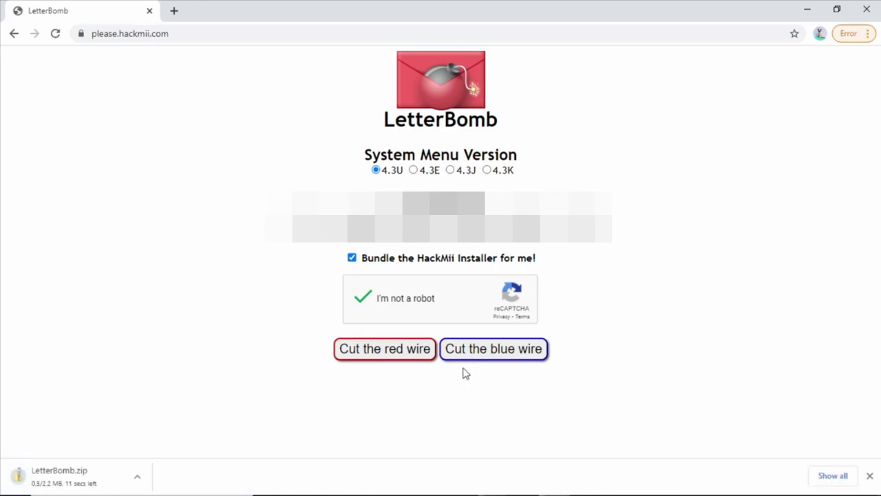
left_click(428, 490)
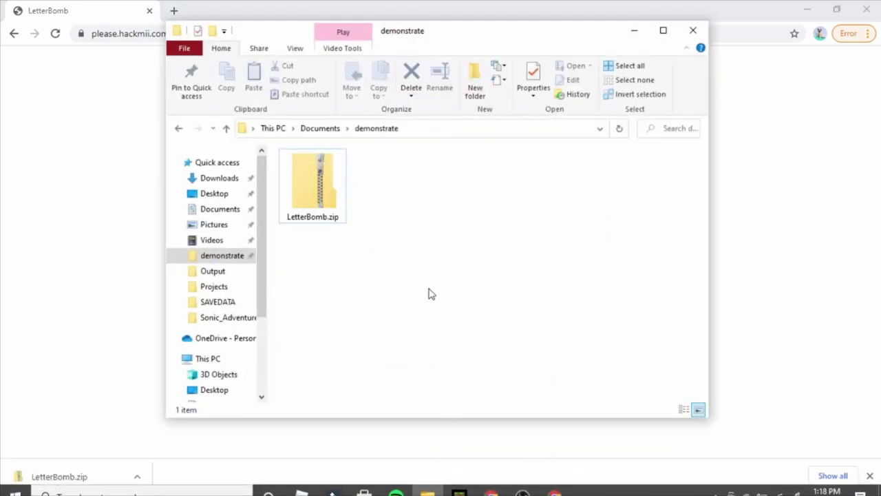
left_click(664, 31)
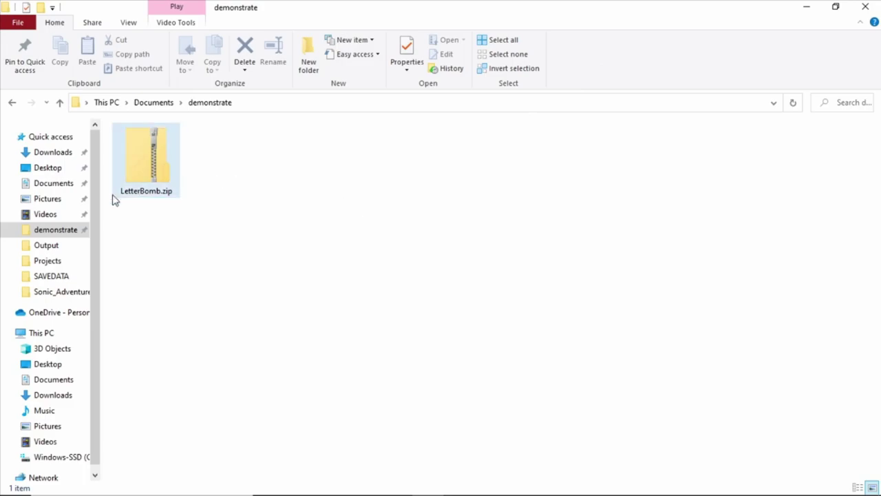
Extract LetterBomb.zip into a LetterBomb folder inside the demonstrate folder.
left_click_drag(296, 188, 176, 179)
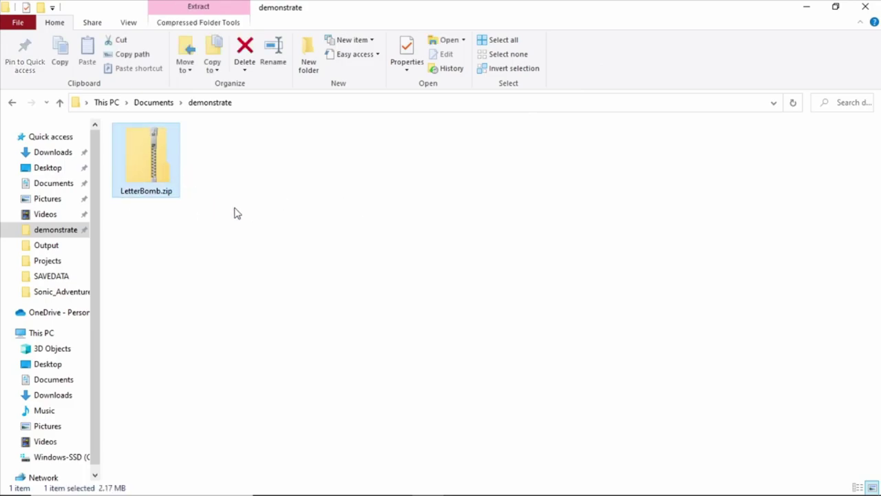
right_click(176, 183)
left_click(214, 239)
left_click(550, 383)
left_click(550, 387)
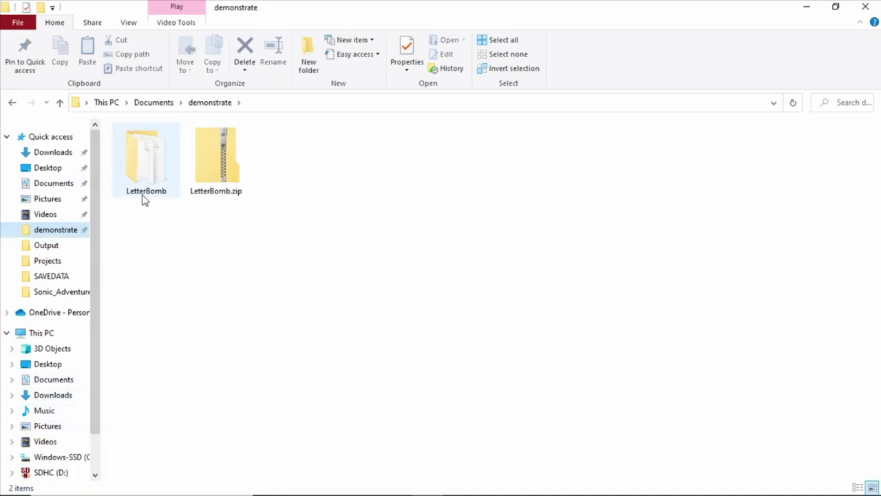
Copy the entire contents of the extracted LetterBomb folder to the SDHC (D:) card and eject the card.
double_click(147, 199)
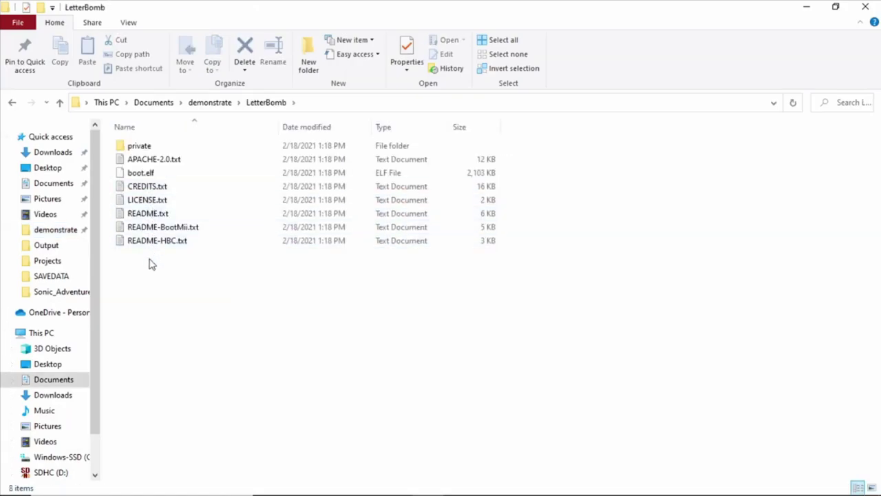
left_click_drag(144, 273, 152, 144)
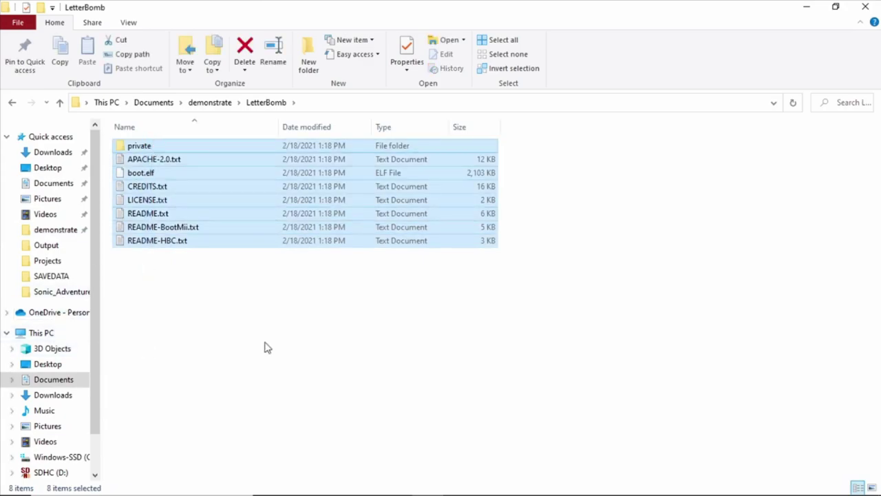
scroll(5, 396, "down", 2)
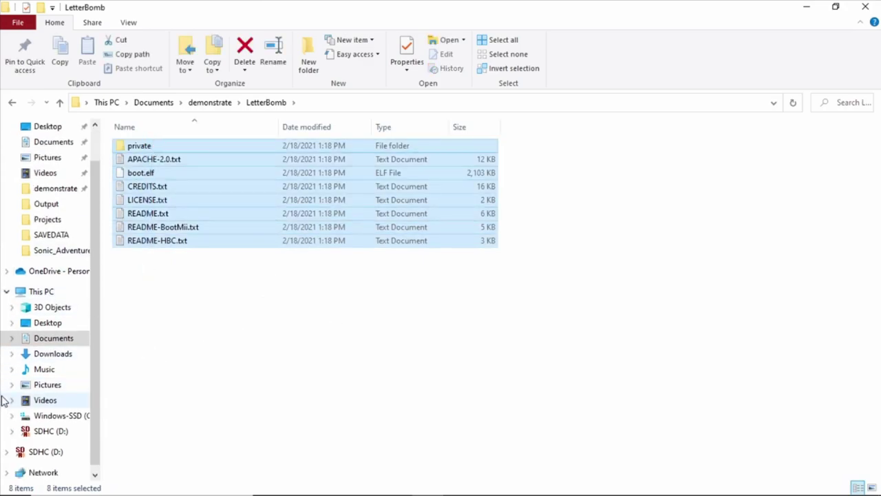
left_click_drag(232, 179, 62, 433)
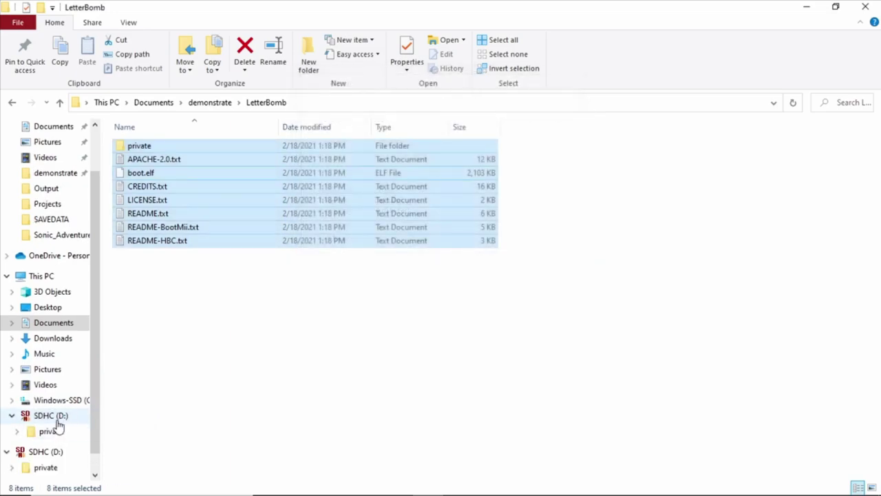
right_click(56, 421)
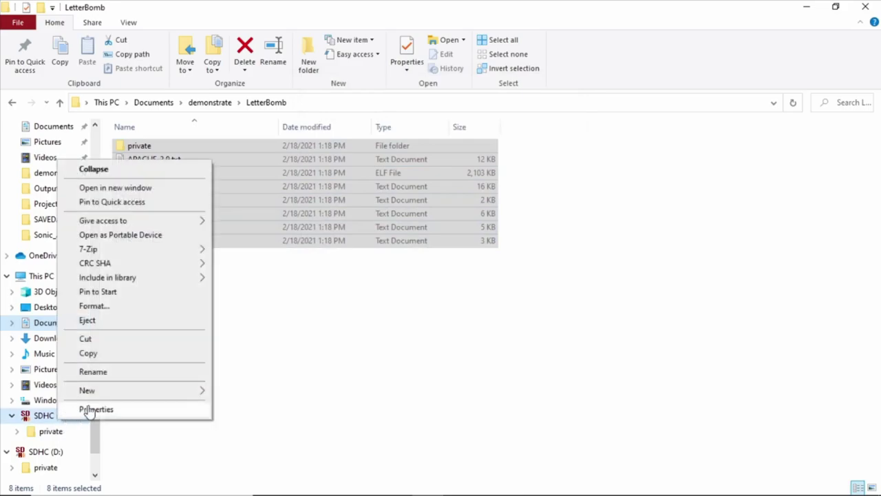
left_click(103, 320)
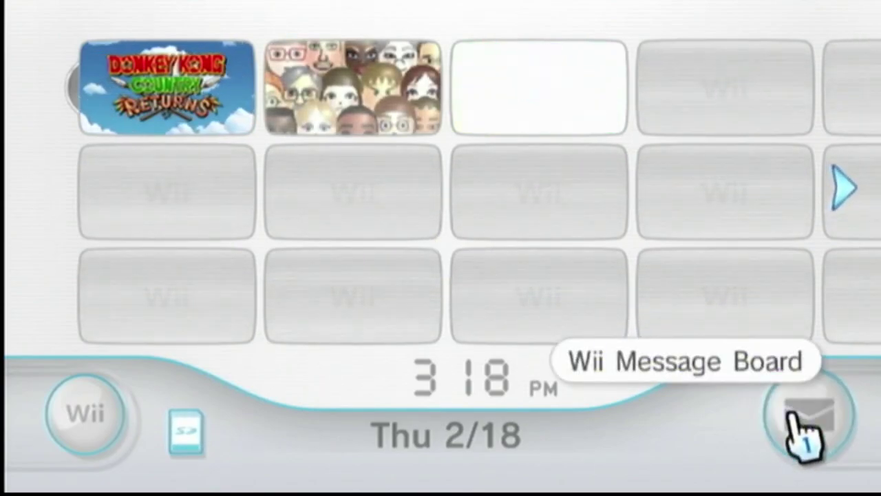
Open the Wii Message Board and go to the red bomb envelope dated Wed 2/17.
left_click(806, 434)
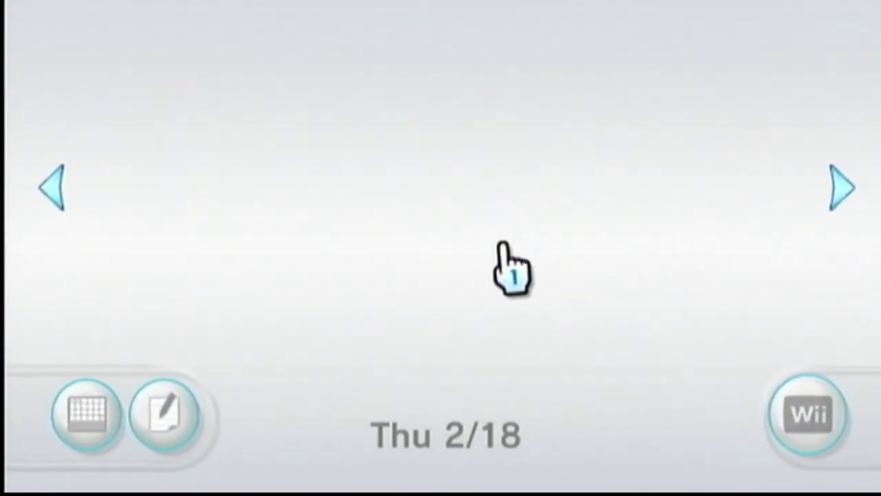
key("Left")
key("Right")
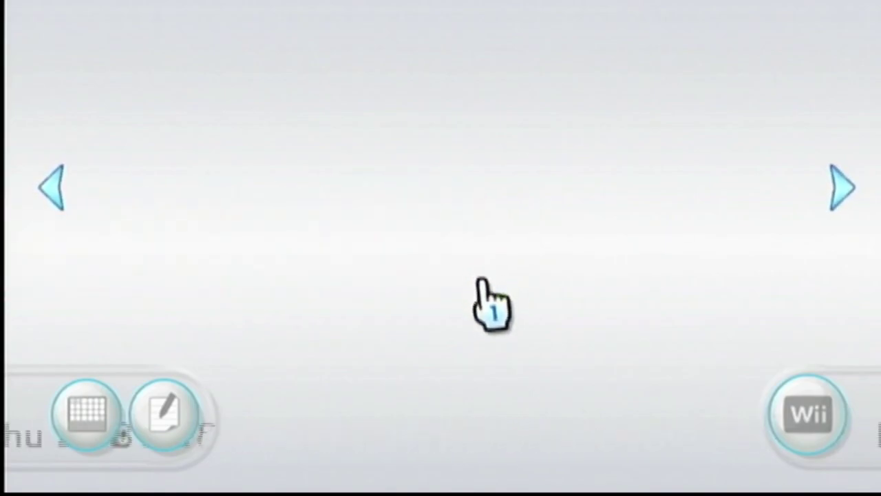
key("Left")
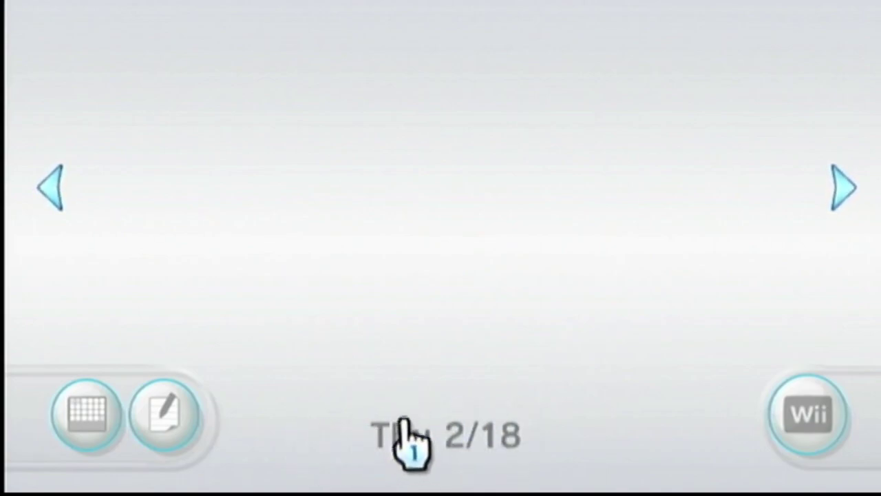
key("Left")
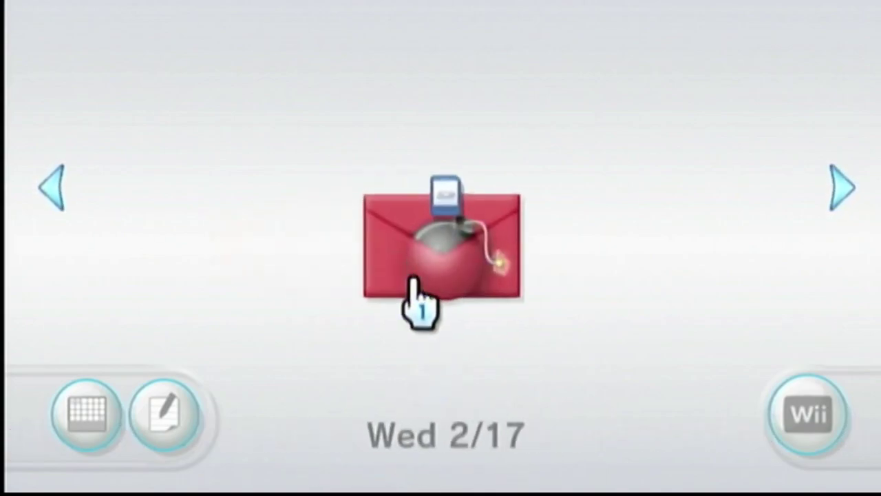
key("Right")
key("Right")
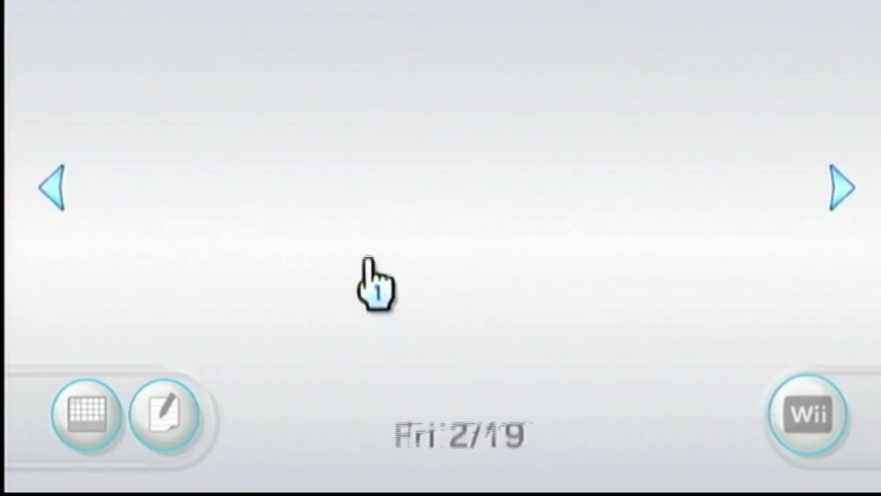
key("Left")
key("Left")
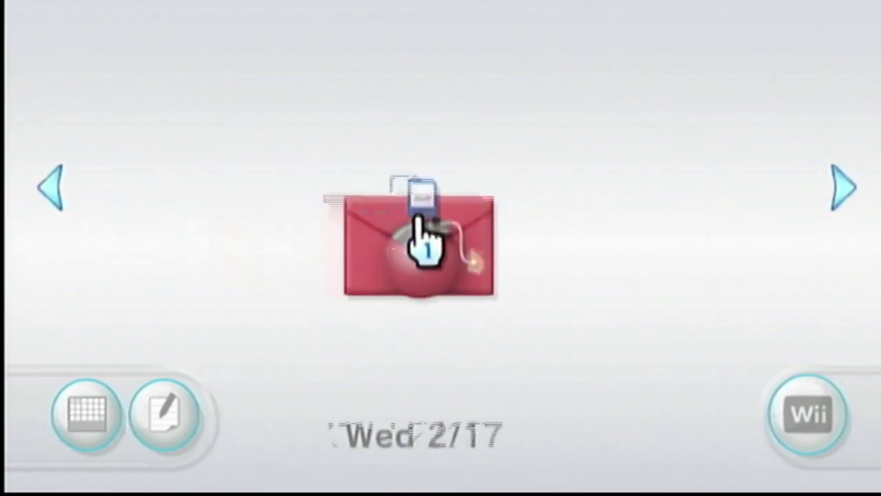
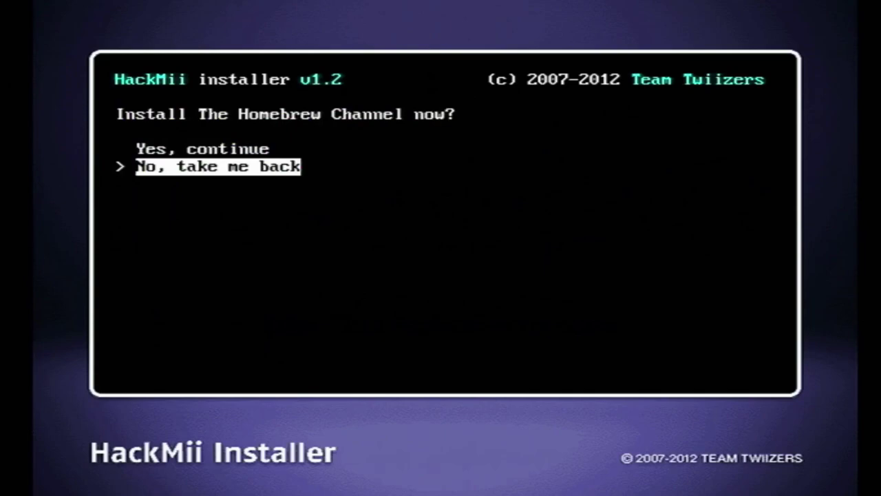
Confirm the installation of The Homebrew Channel in the HackMii Installer and continue to its main menu.
key("Up")
key("Return")
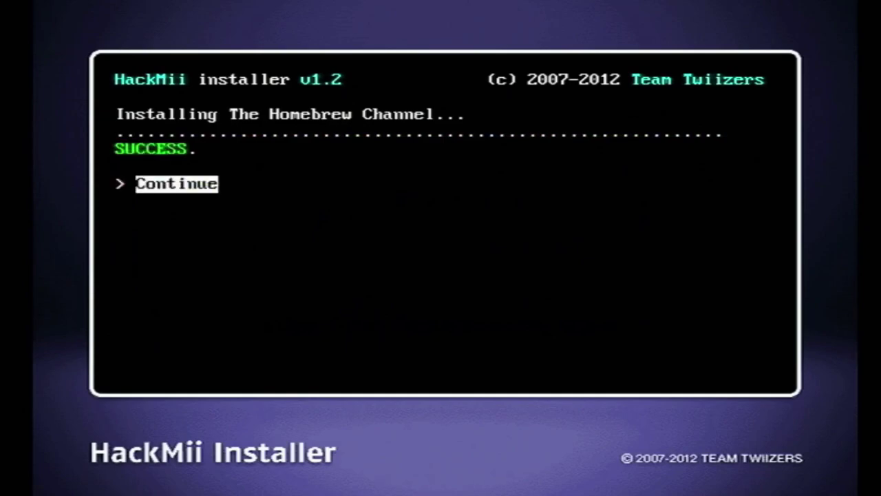
key("Return")
Exit the HackMii Installer and leave the Homebrew Channel for the Wii System Menu.
key("Down")
key("Down")
key("Down")
key("Down")
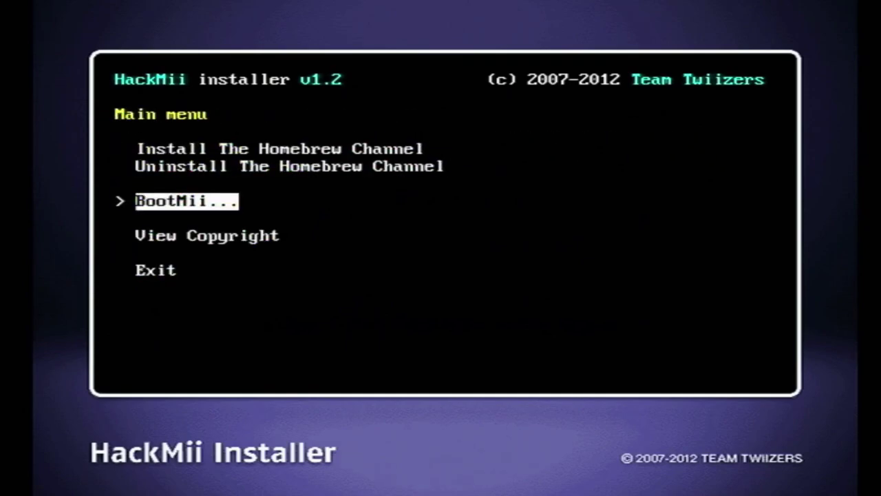
key("Return")
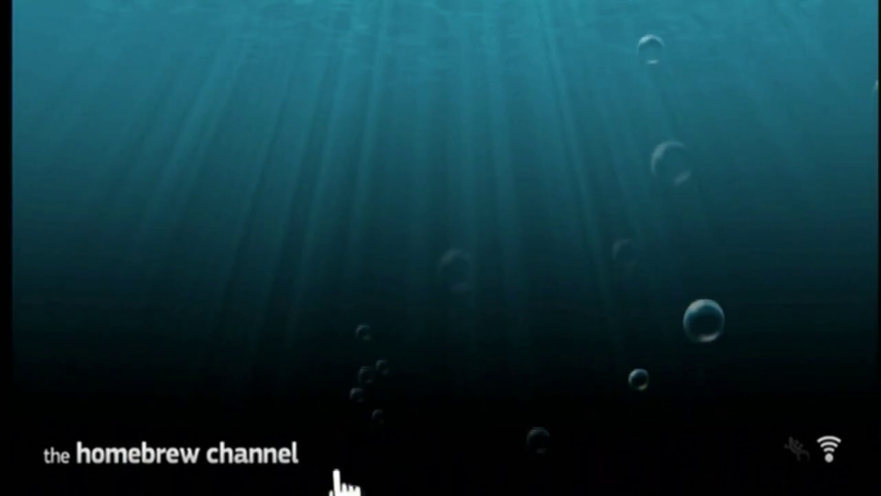
key("Home")
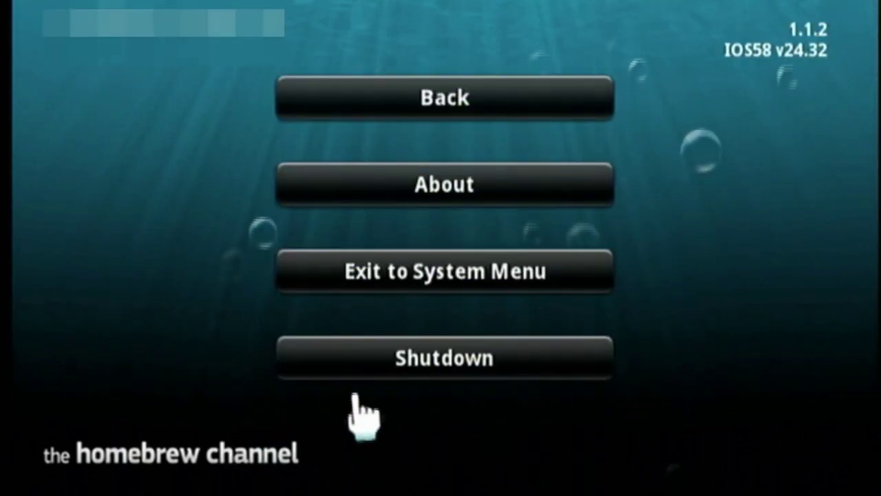
left_click(394, 272)
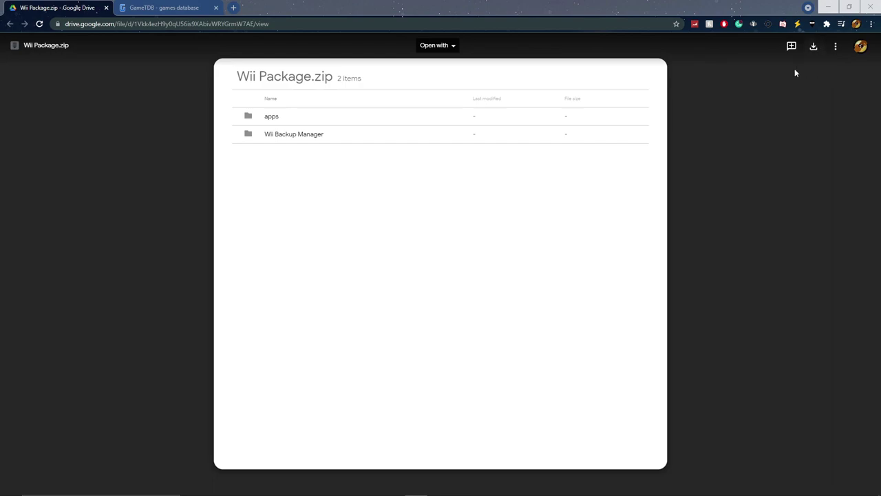
Switch to File Explorer and open the inner Wii Package folder inside Tutorial's extracted Wii Package folder.
mouse_move(385, 491)
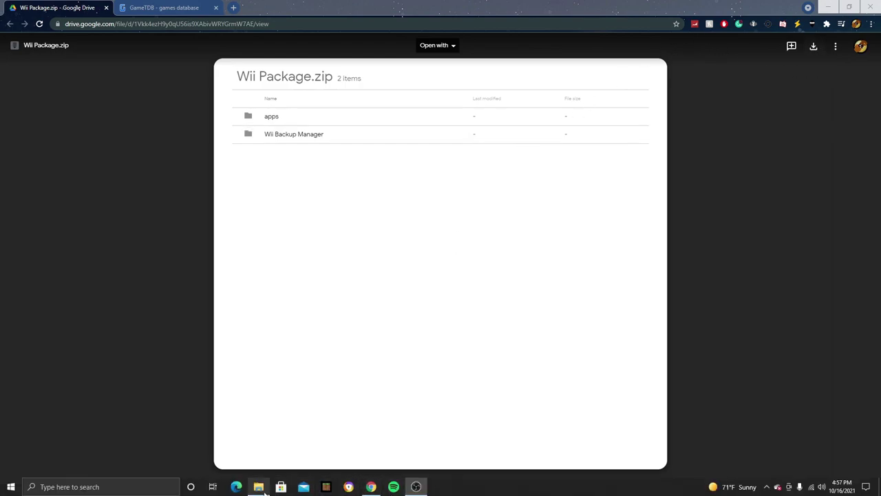
left_click(259, 487)
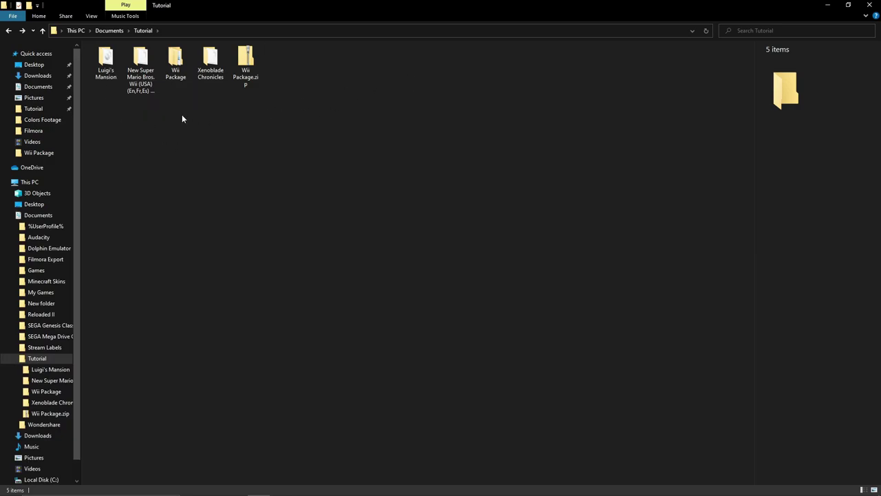
double_click(172, 79)
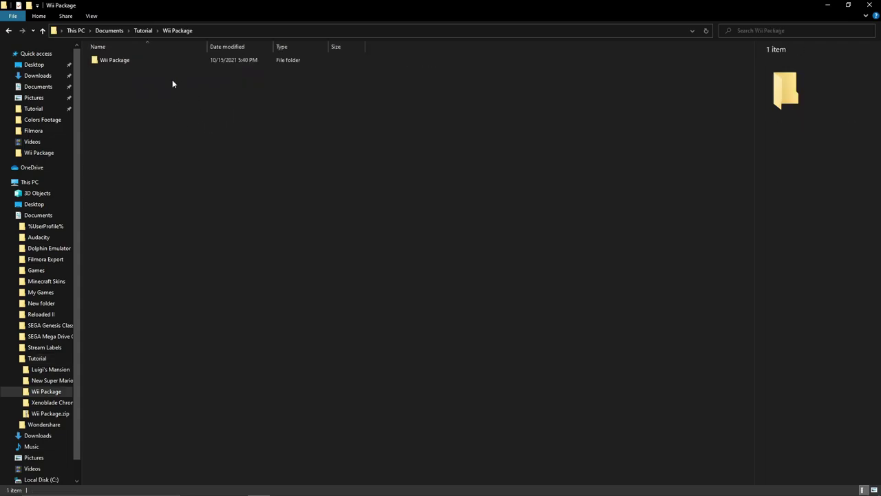
double_click(122, 61)
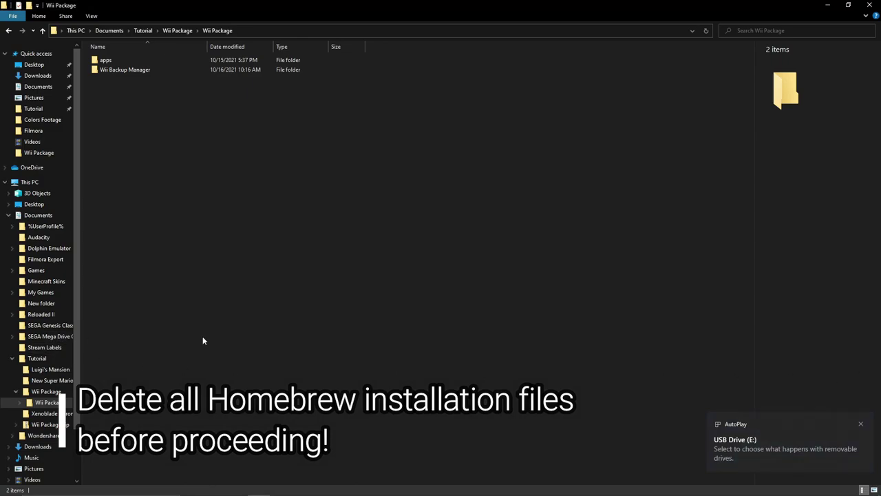
Copy the apps folder to USB Drive (E:) and eject that drive.
scroll(61, 338, "down", 2)
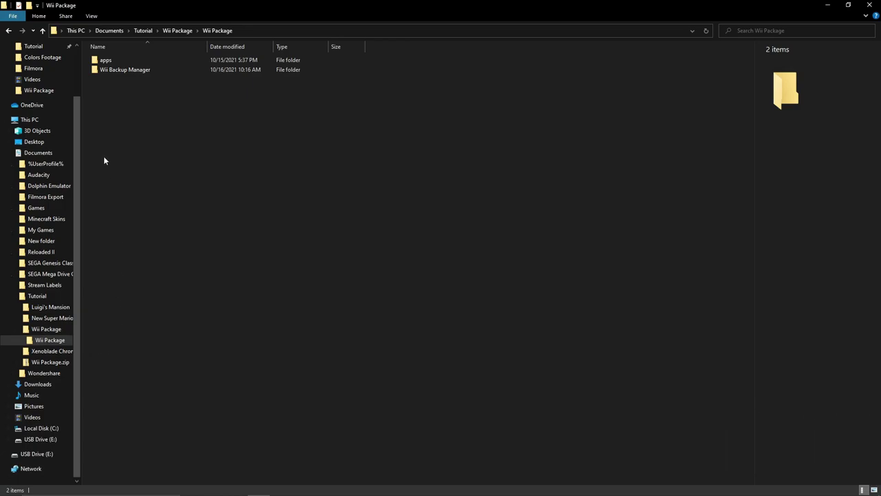
left_click_drag(105, 61, 65, 382)
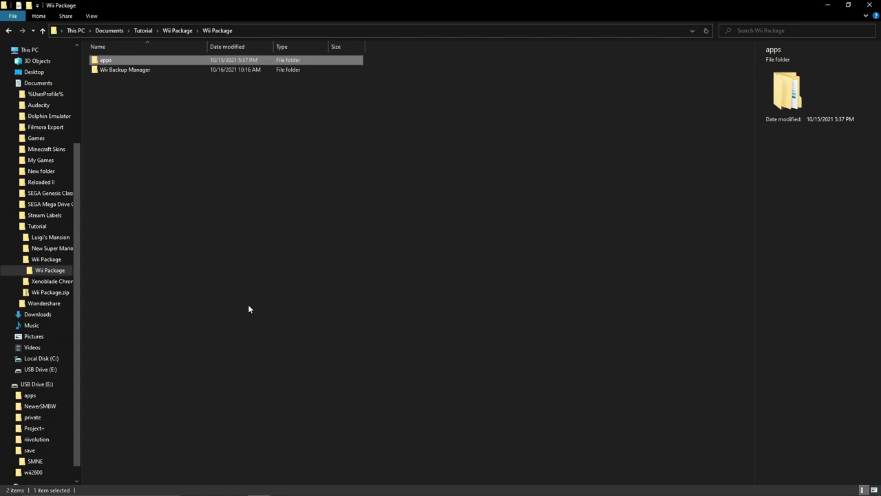
right_click(42, 385)
left_click(62, 312)
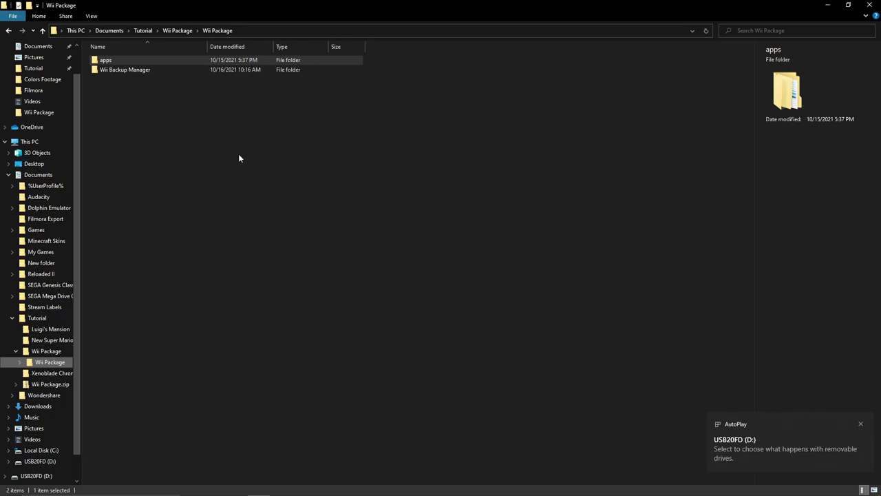
Launch WiiBackupManager_Win64.exe from the Wii Backup Manager folder.
double_click(106, 75)
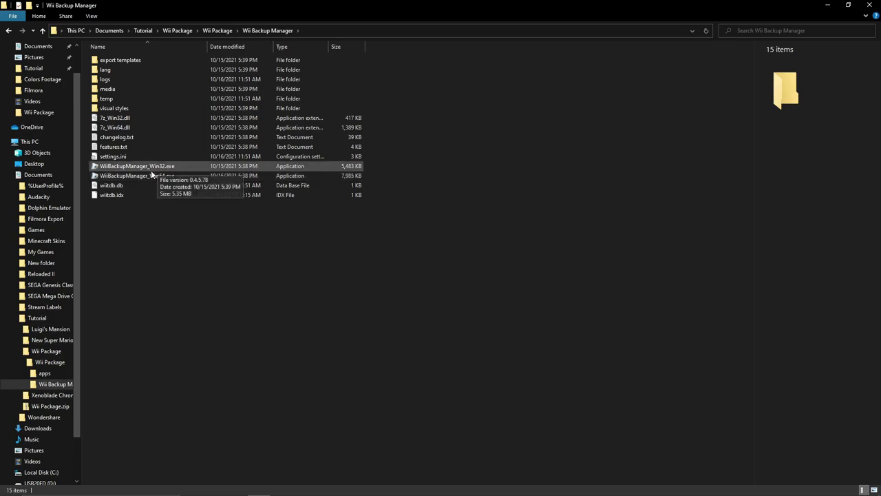
left_click(146, 169)
left_click(152, 176)
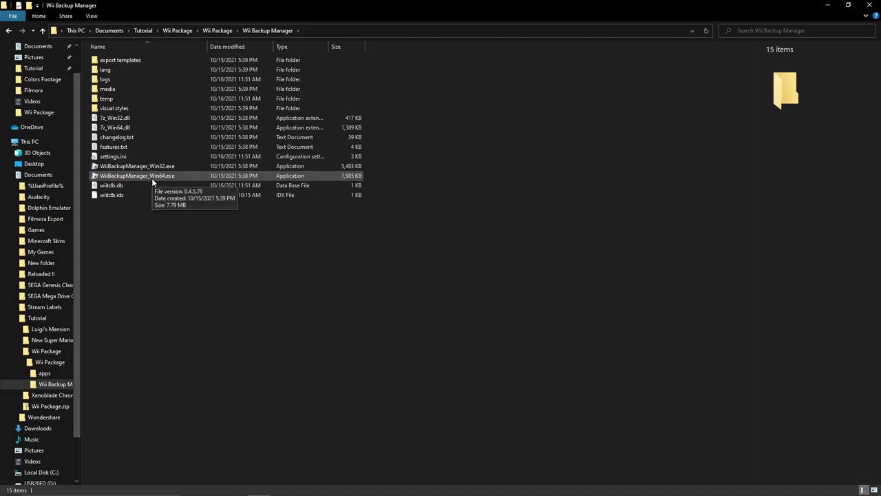
double_click(151, 178)
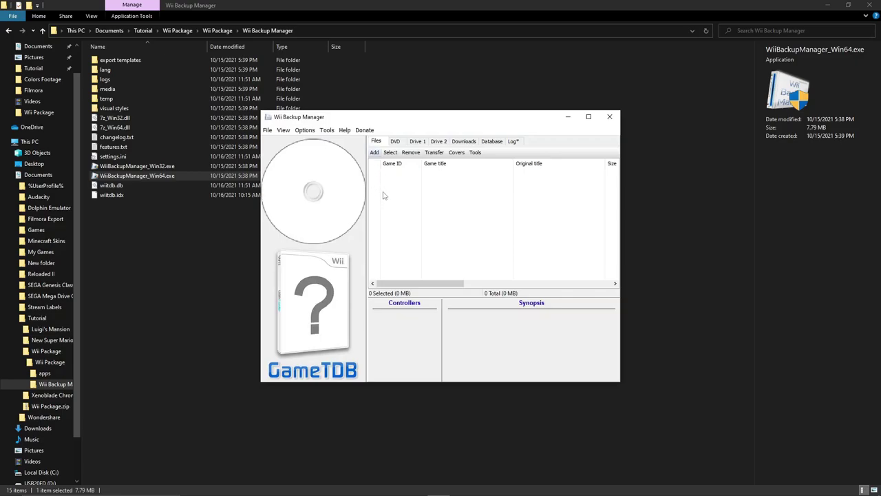
Set Drive 1 in Wii Backup Manager to the USB20FD drive, Drive (D:).
left_click(417, 141)
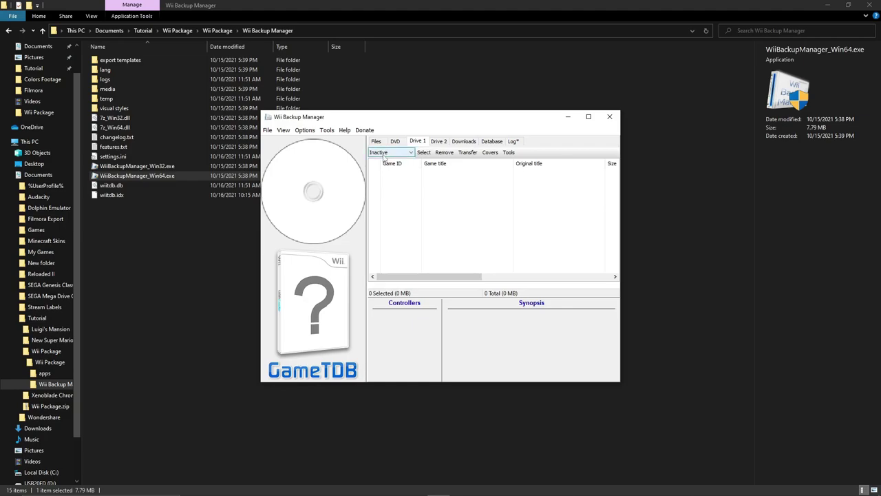
left_click(384, 153)
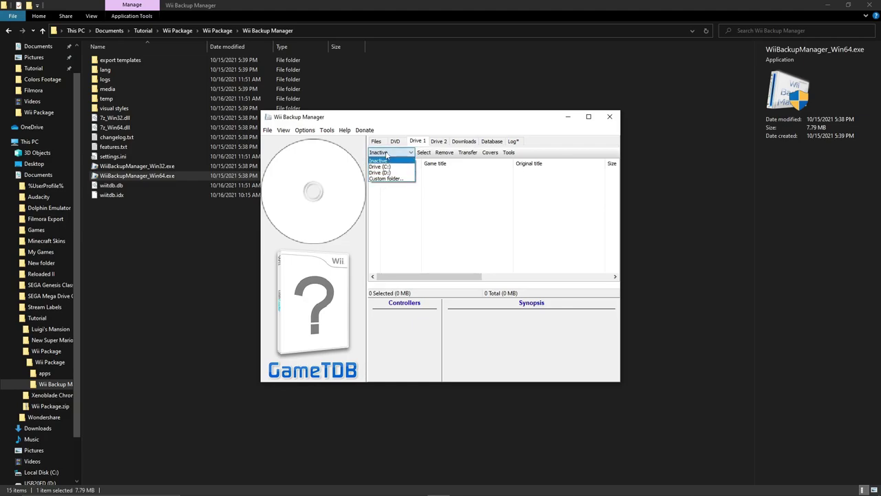
scroll(62, 385, "down", 2)
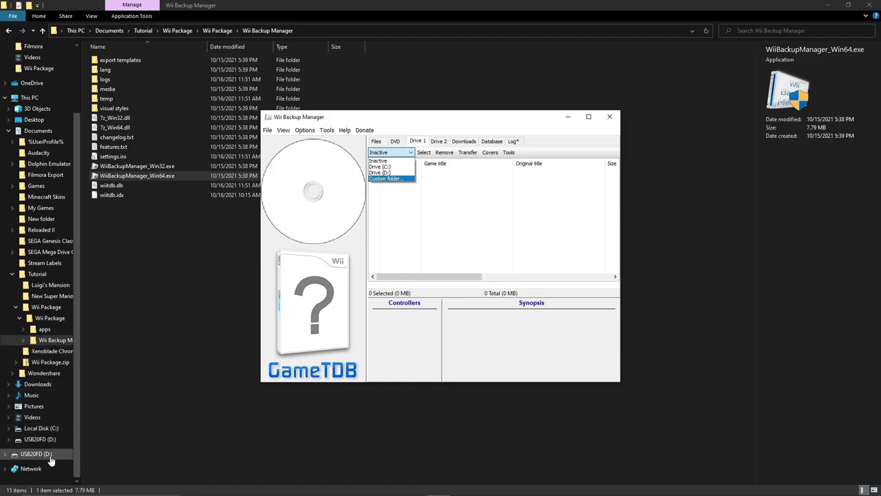
left_click(379, 173)
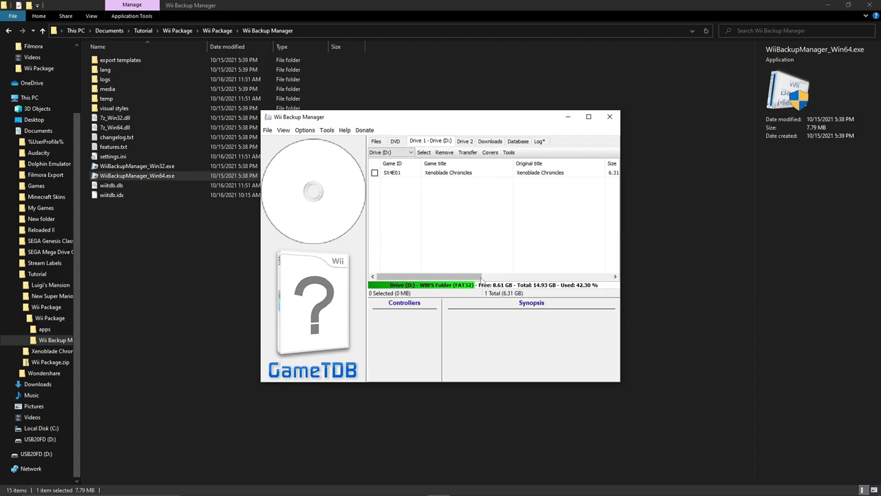
left_click_drag(482, 276, 451, 279)
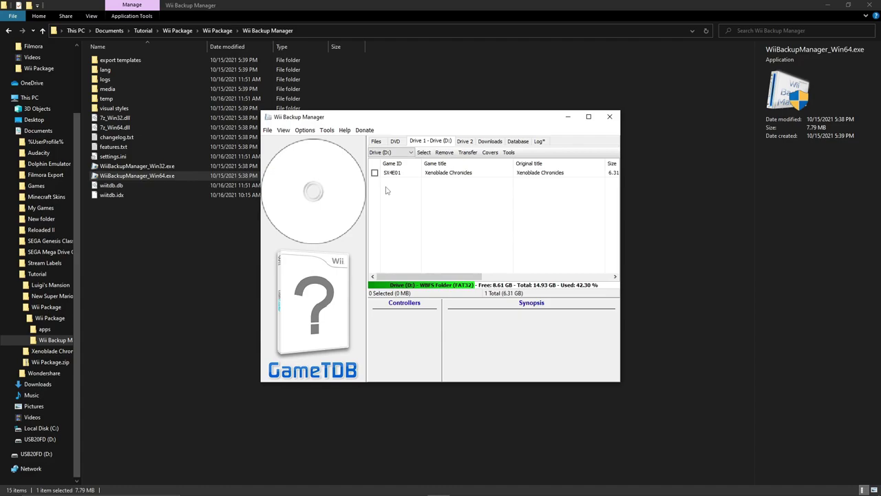
Add the New Super Mario Bros. Wii WBFS file from its Tutorial subfolder to the Wii Backup Manager file list.
left_click(378, 140)
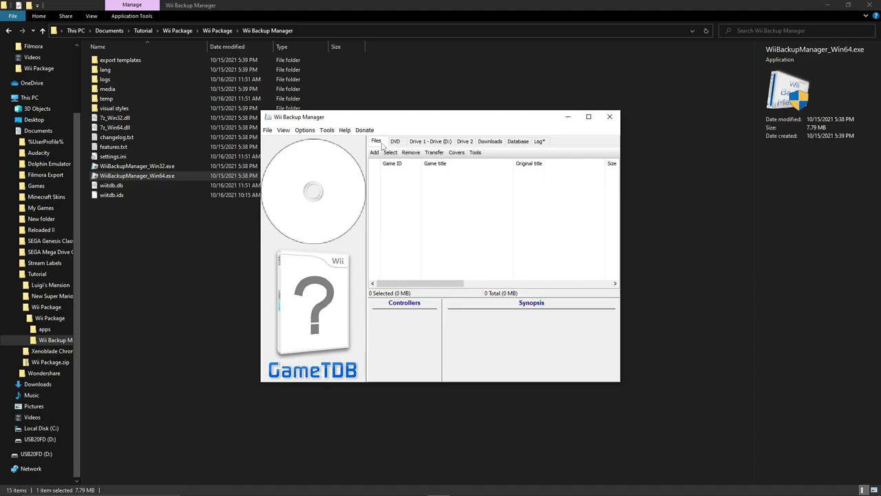
left_click(376, 153)
left_click(385, 164)
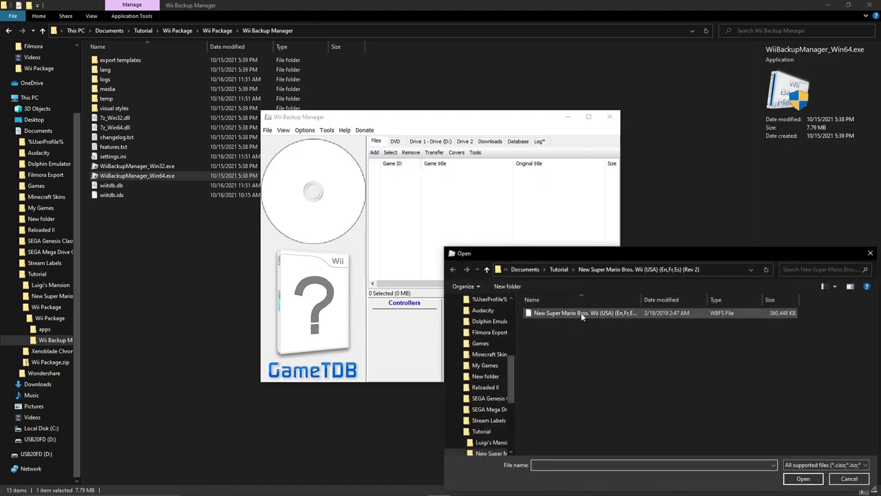
double_click(713, 315)
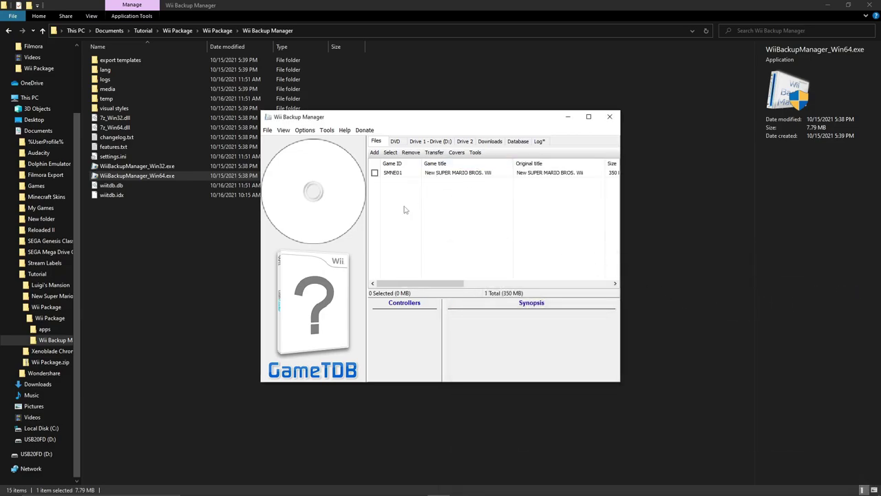
Transfer New SUPER MARIO BROS. Wii to Drive 1 and view the details of the games on that drive.
left_click(376, 173)
left_click(391, 152)
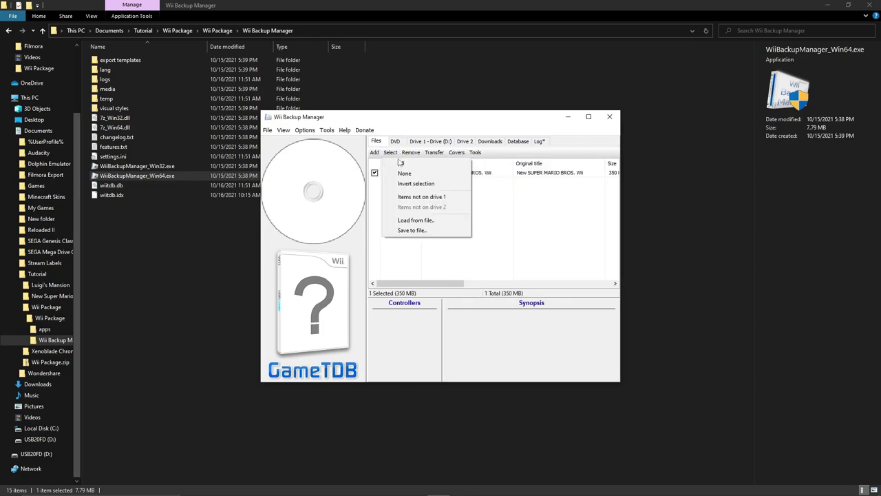
left_click(390, 152)
left_click(434, 152)
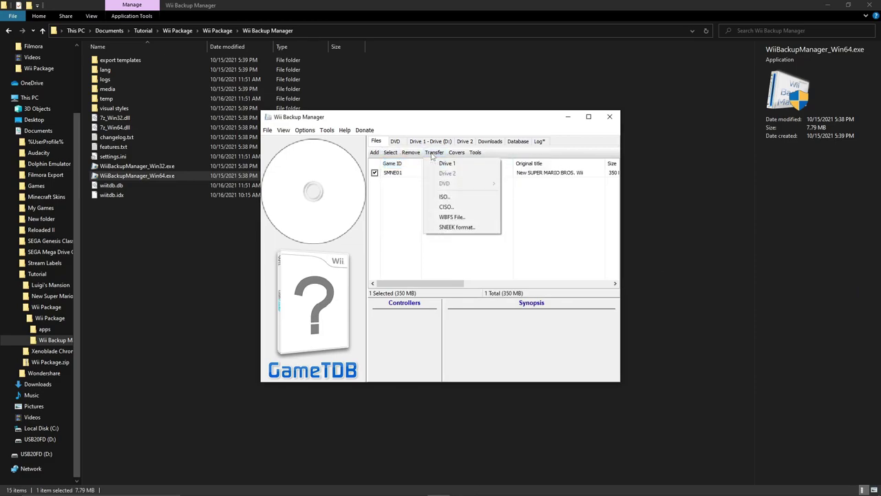
left_click(447, 163)
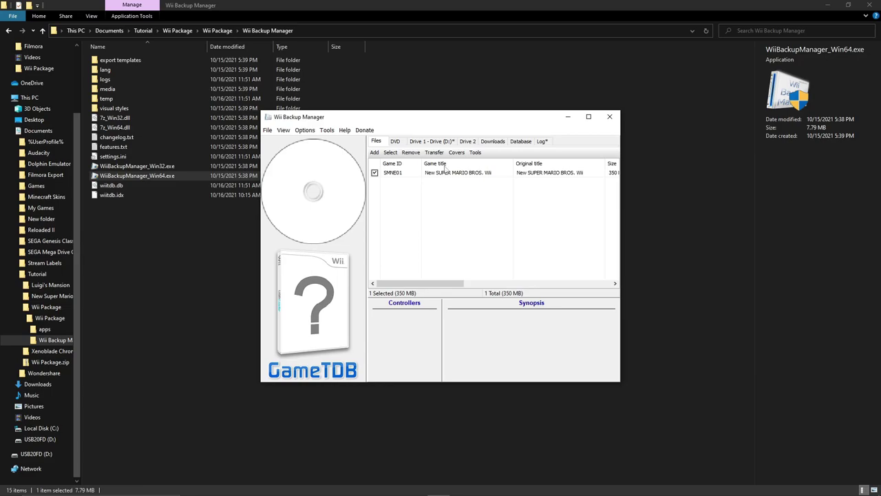
left_click(432, 141)
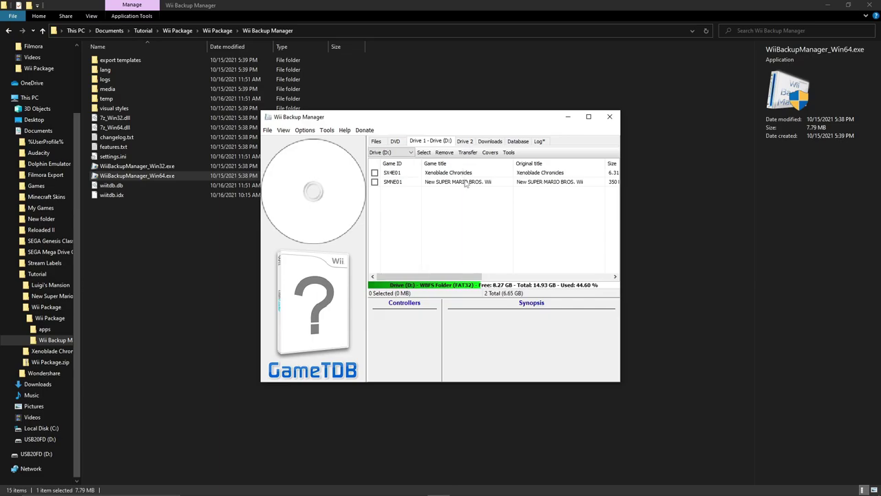
left_click_drag(468, 277, 555, 277)
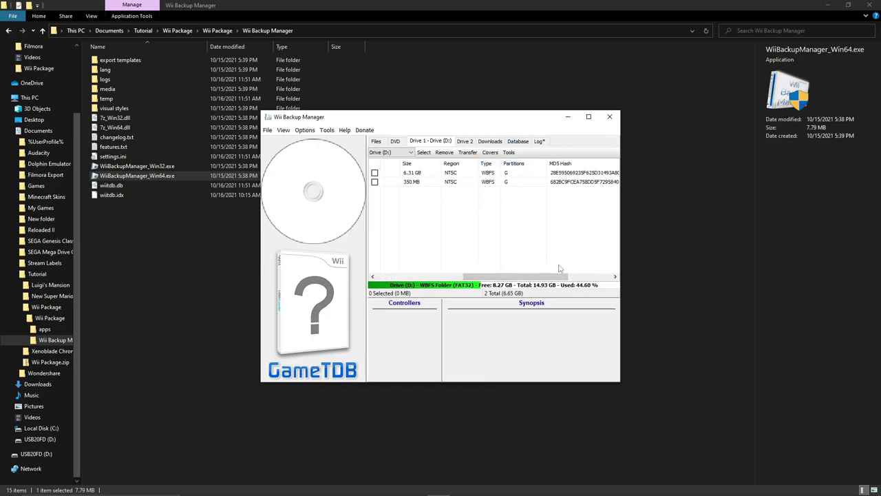
Close Wii Backup Manager and open the wbfs folder on the USB20FD (D:) drive.
left_click_drag(555, 278, 488, 277)
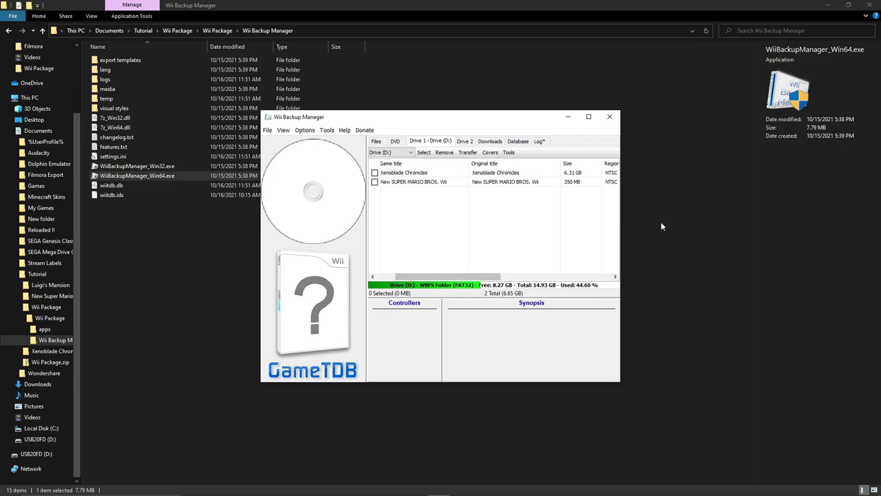
left_click(611, 117)
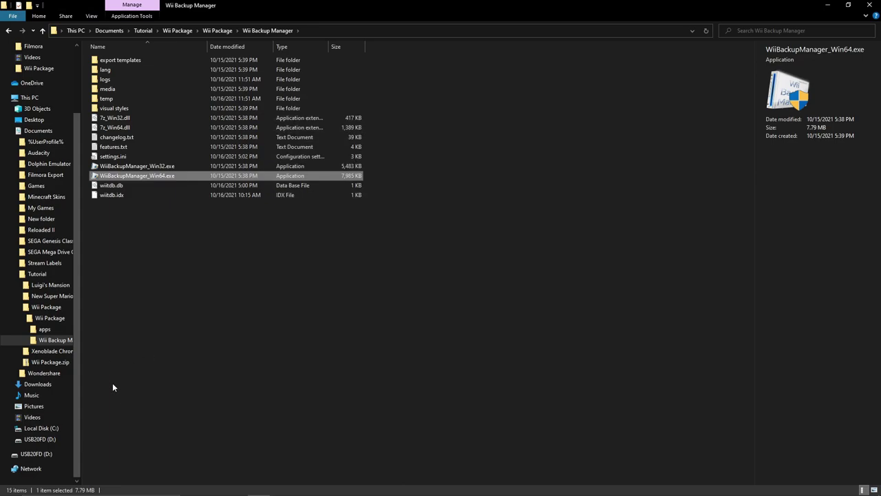
left_click(38, 454)
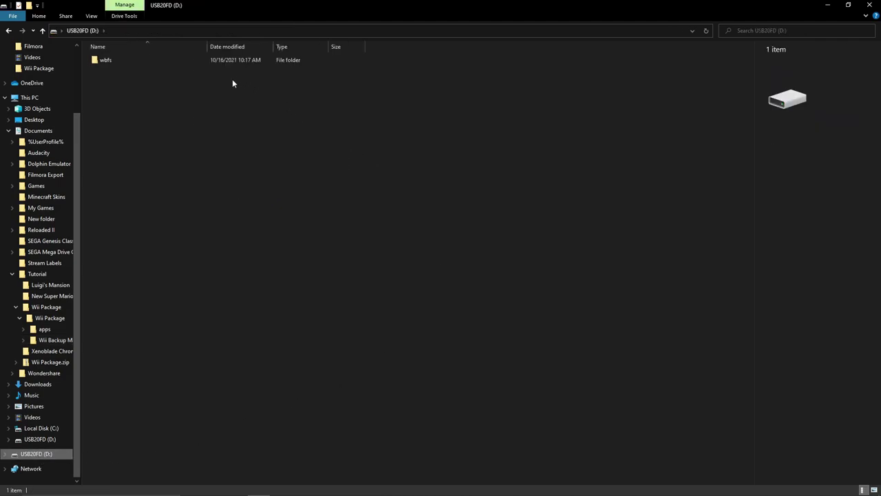
double_click(137, 60)
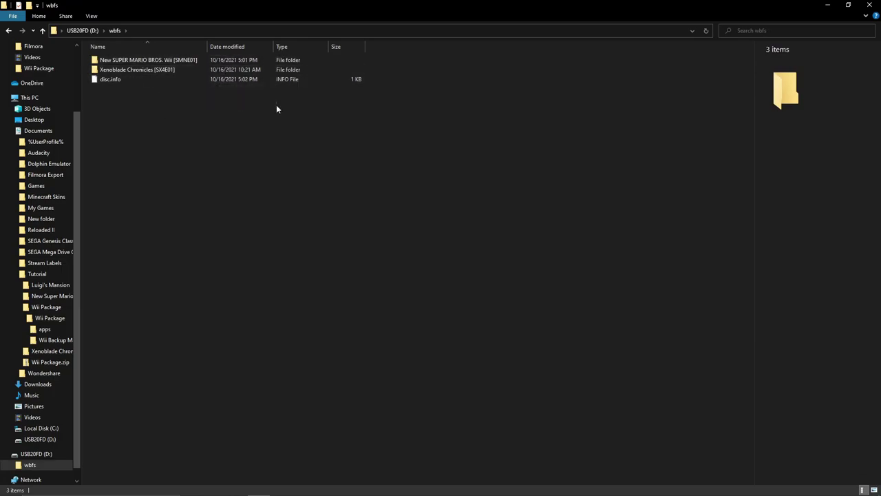
Examine the files inside the New SUPER MARIO BROS. Wii and Xenoblade Chronicles folders in wbfs.
left_click(132, 60)
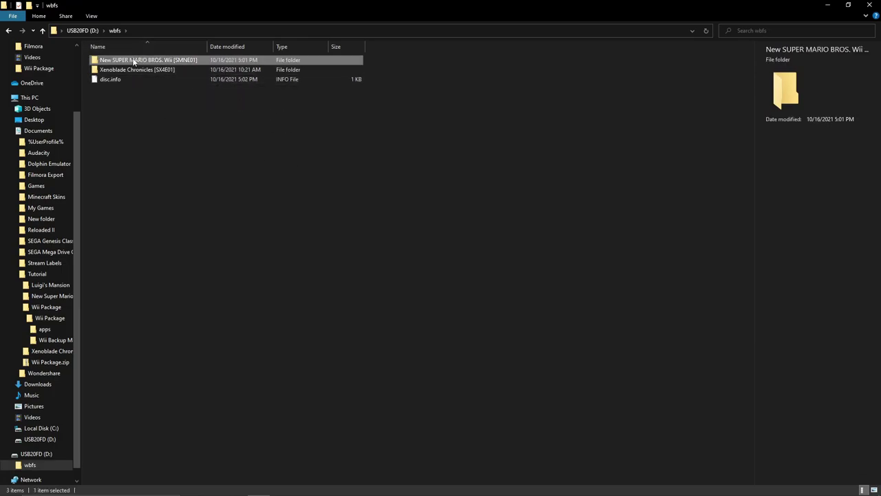
double_click(133, 60)
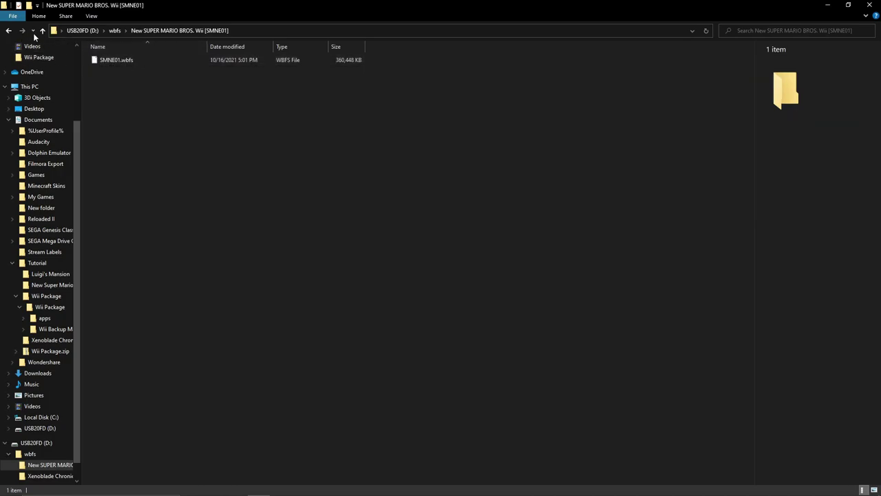
left_click(10, 31)
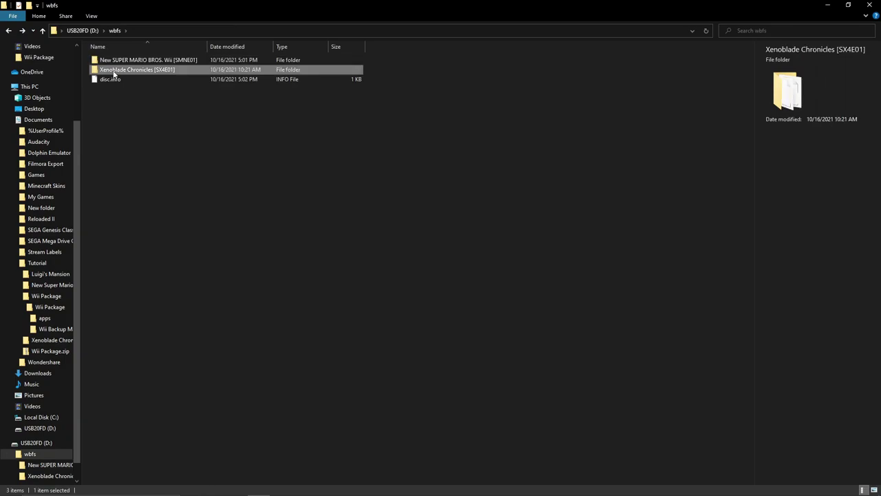
double_click(113, 71)
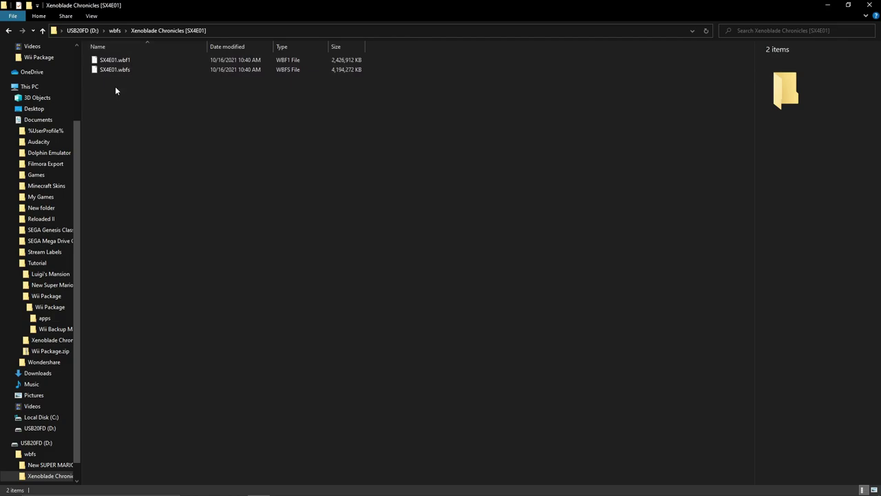
left_click(8, 31)
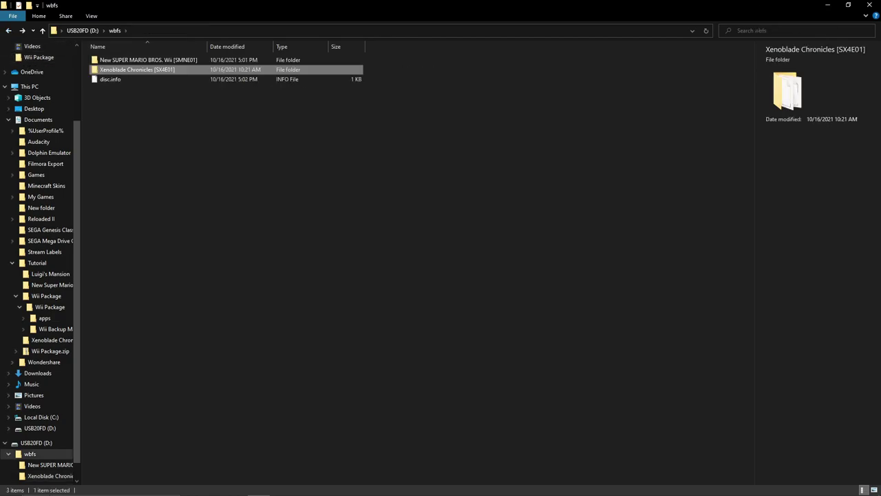
left_click(8, 30)
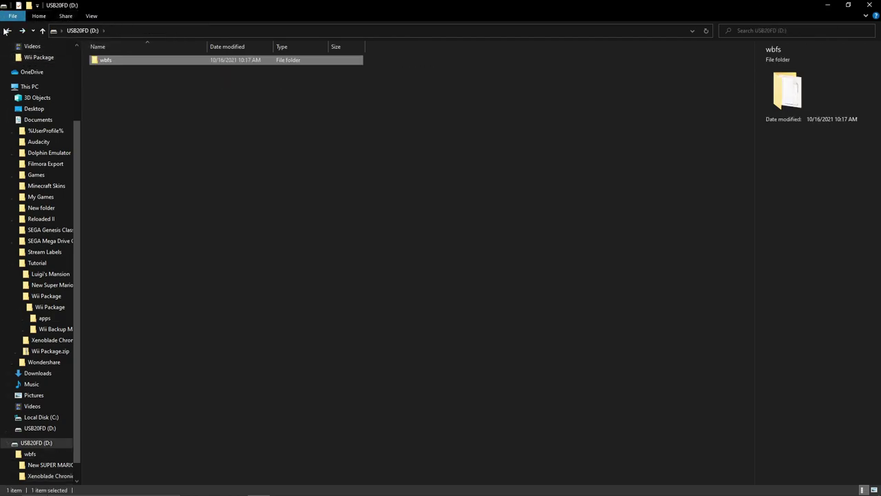
left_click(8, 30)
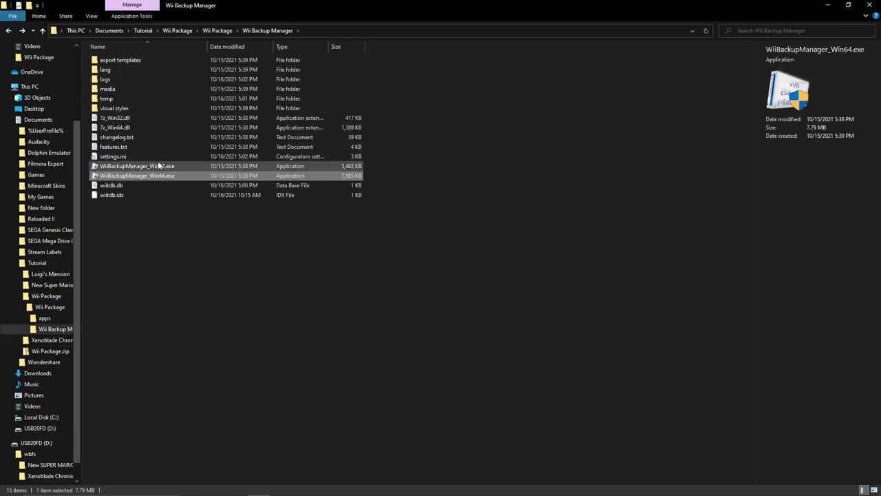
Create a new folder at the root of the USB20FD (D:) drive and name it "Luigis Mansion [".
left_click(38, 444)
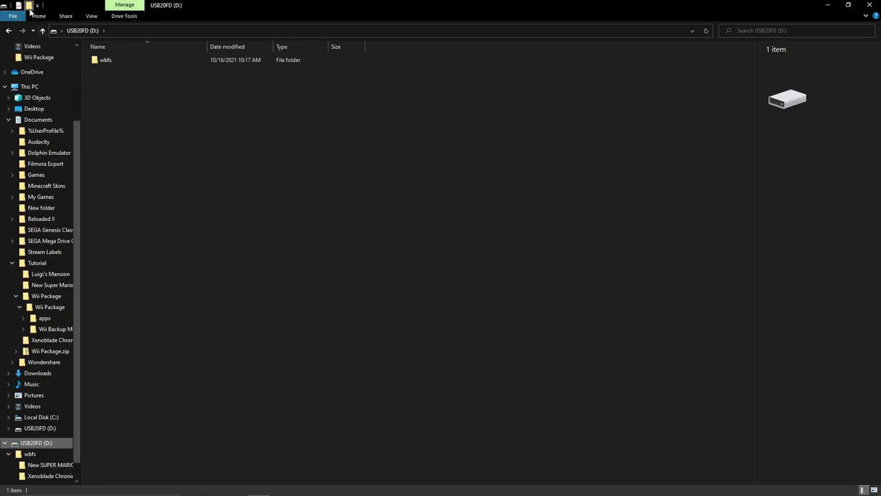
key("ctrl+shift+n")
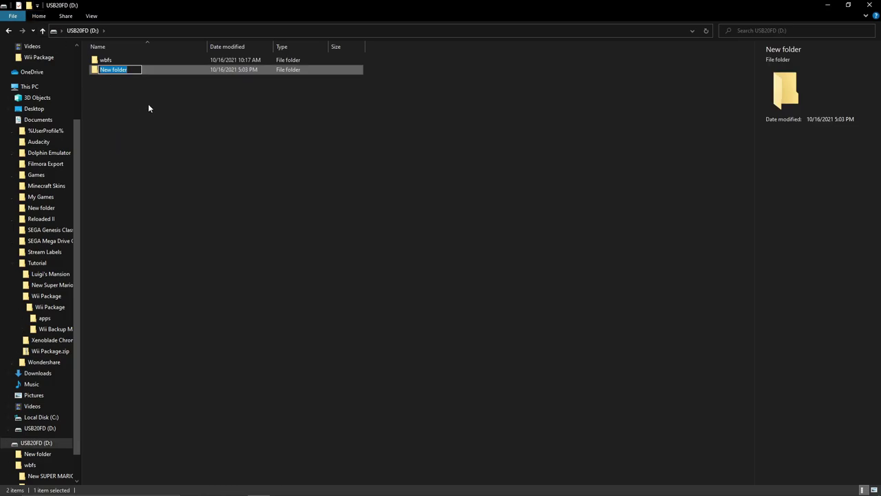
type("Luigis")
key("BackSpace")
key("shift+apostrophe")
type("s Mansion  [")
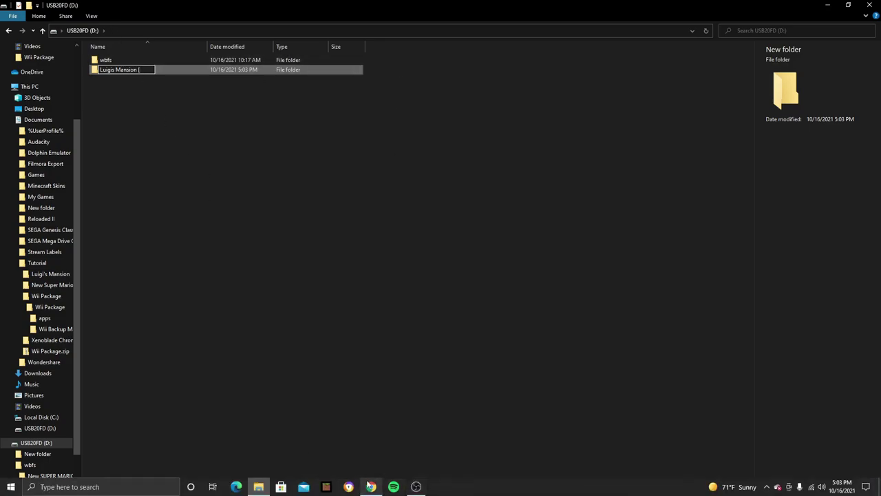
Switch to Chrome, search GameTDB for "luigi's mansion" and open the GLME01 - Luigi's Mansion page.
left_click(372, 491)
left_click(163, 7)
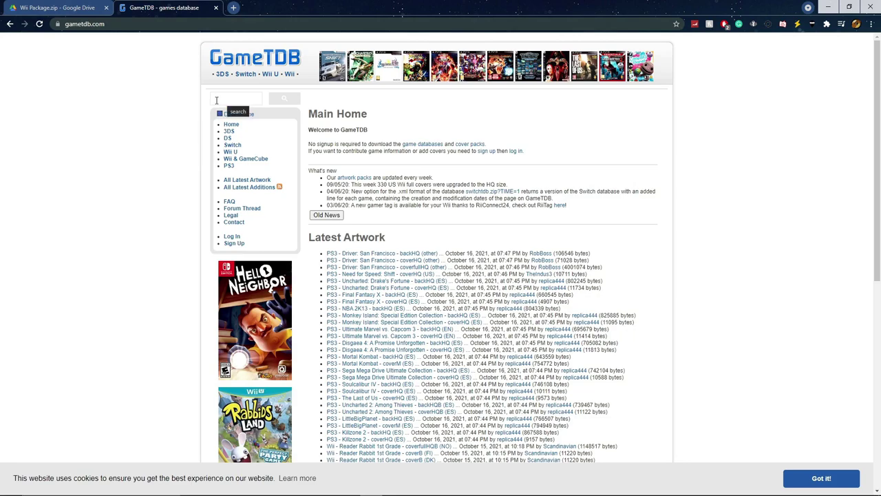
left_click(230, 152)
type("luigi")
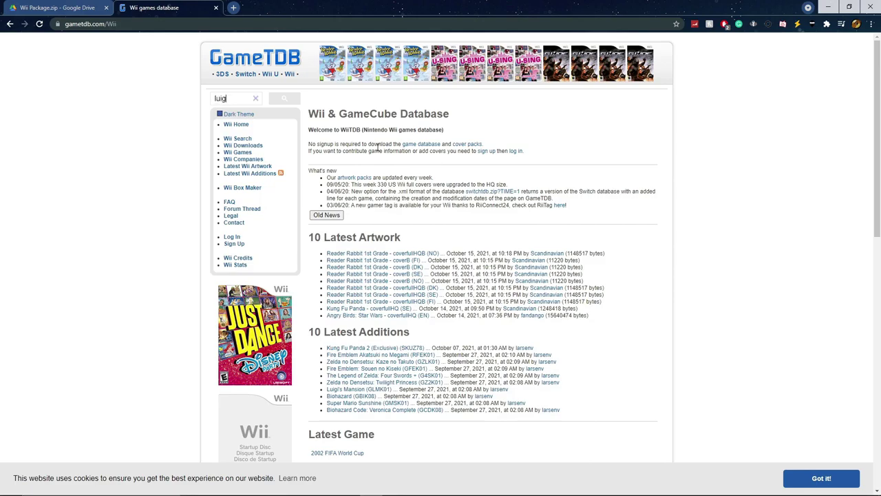
type("'s mansion")
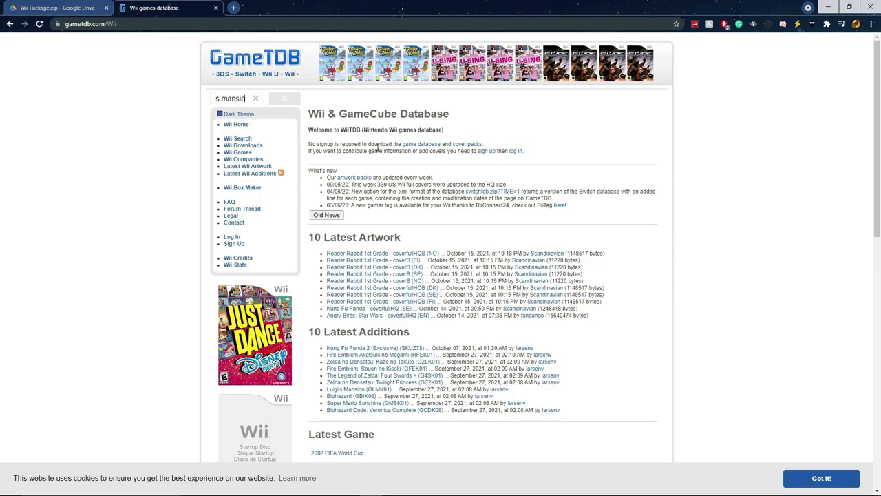
key("Return")
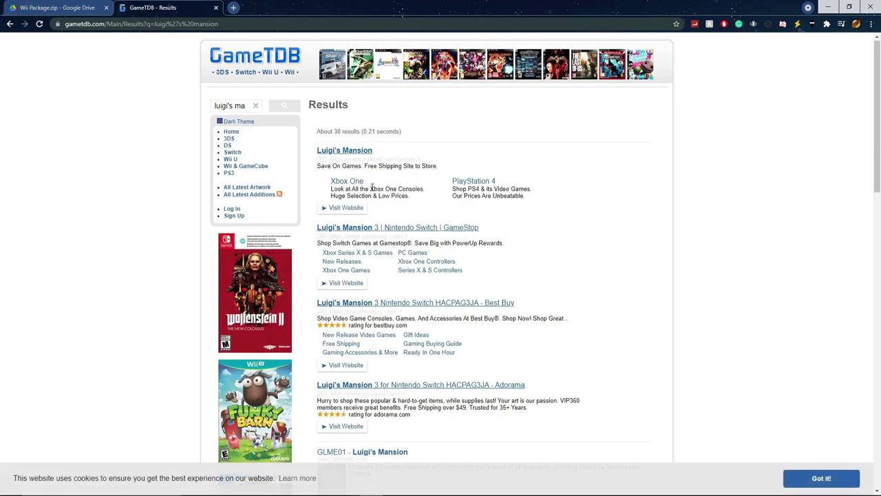
scroll(360, 181, "down", 3)
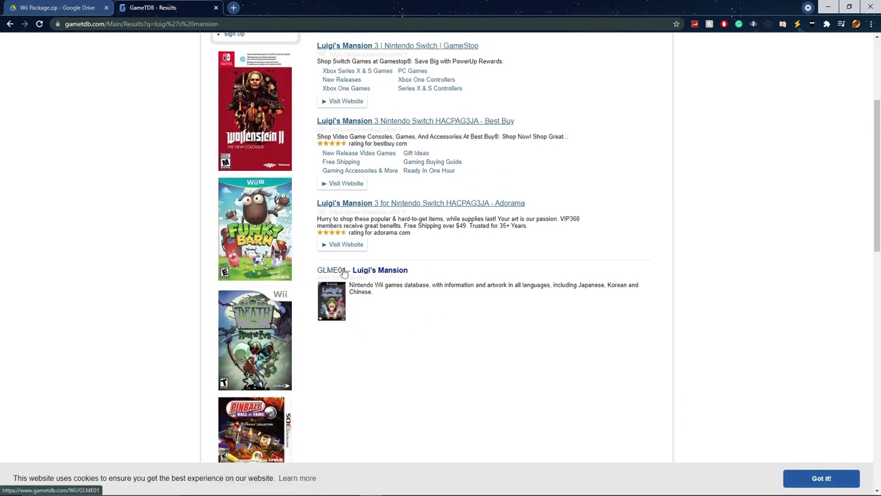
left_click(339, 271)
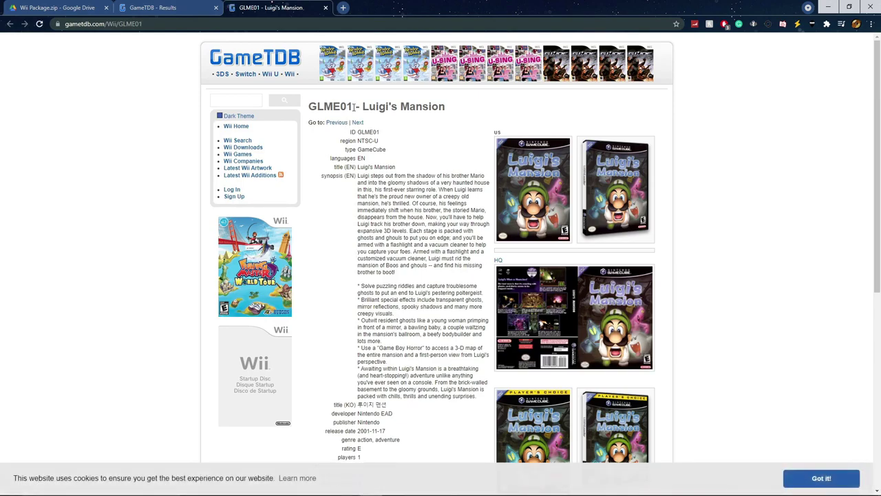
Copy the game ID GLME01 from the Luigi's Mansion page heading.
left_click_drag(353, 106, 311, 107)
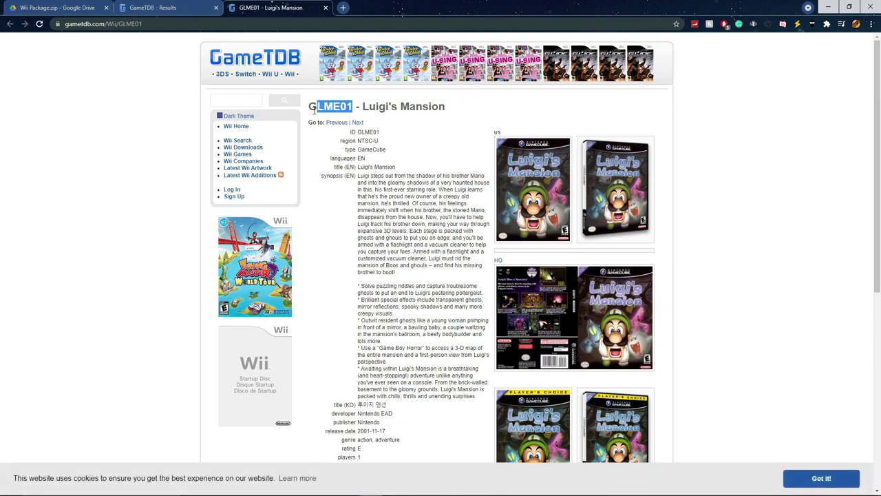
left_click(312, 106)
double_click(312, 107)
left_click(356, 107)
left_click_drag(352, 107, 318, 108)
right_click(313, 108)
left_click(338, 122)
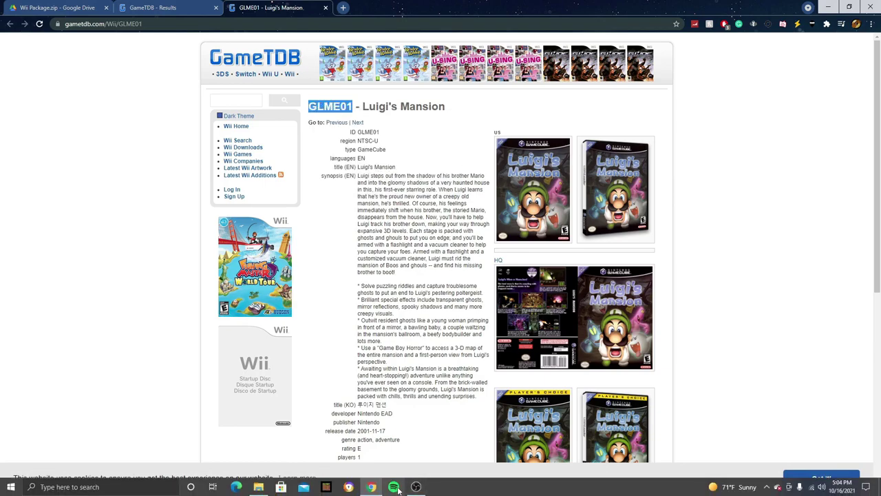
Switch to File Explorer and rename the unfinished Luigi's Mansion folder on the USB drive as "Luigis Mansion [GLME01]".
left_click(415, 487)
left_click(258, 487)
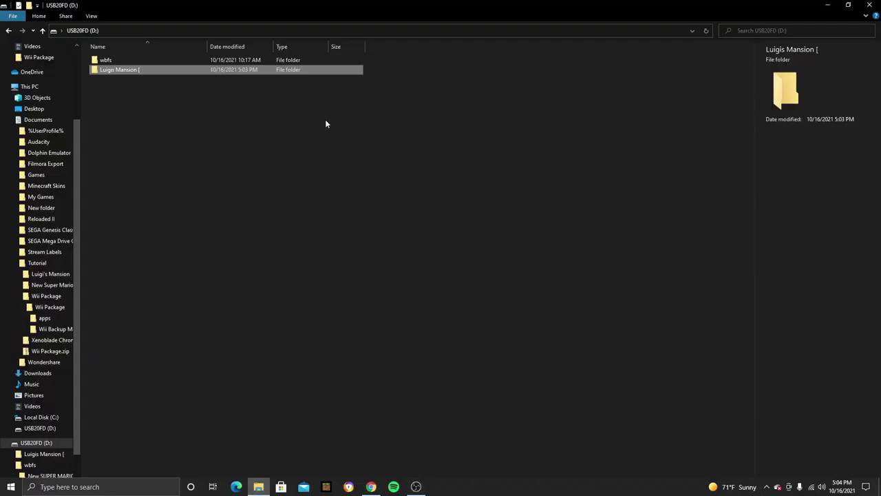
right_click(161, 69)
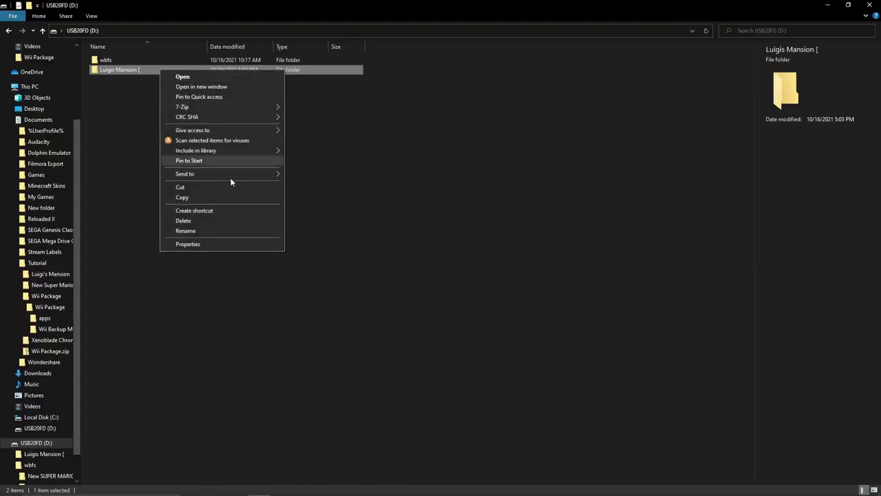
left_click(186, 231)
key("End")
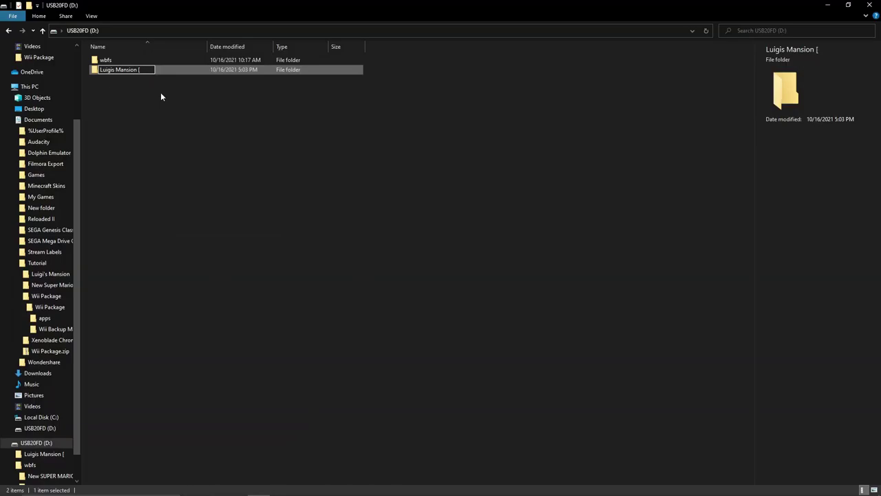
type("GLME01")
key("Return")
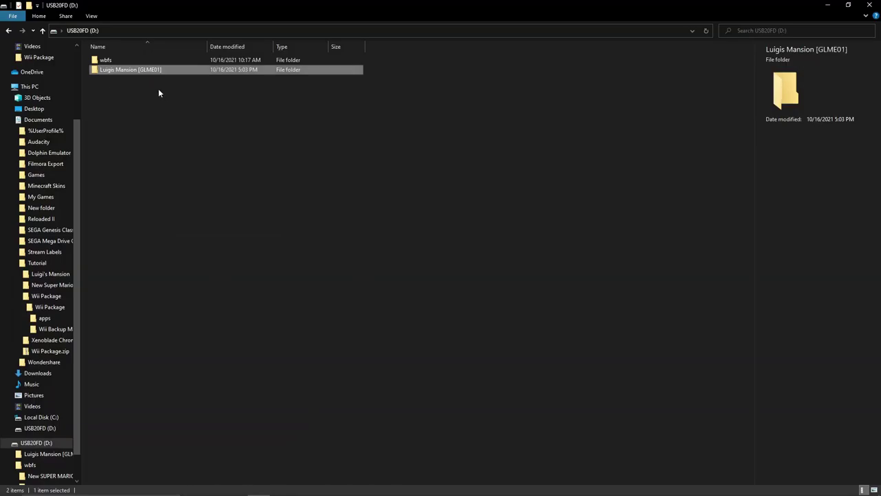
left_click(309, 204)
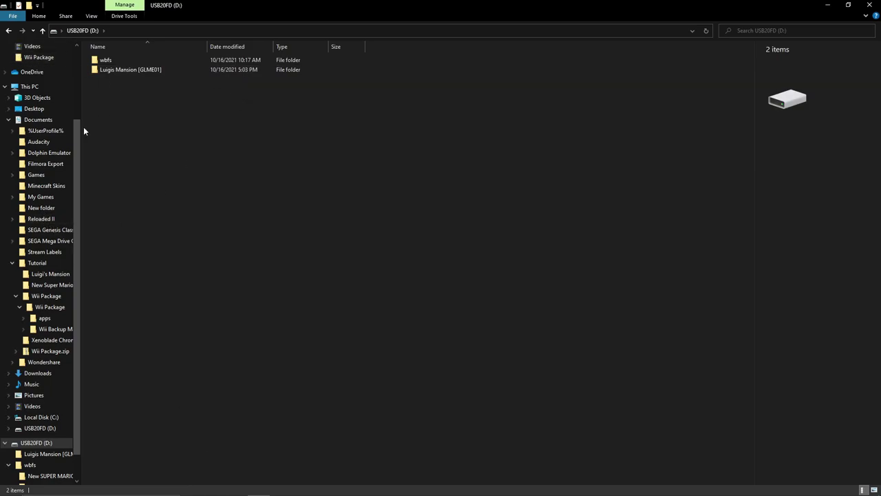
Cut Luigi's Mansion.iso from the Luigi's Mansion subfolder of the Tutorial folder.
scroll(51, 219, "up", 3)
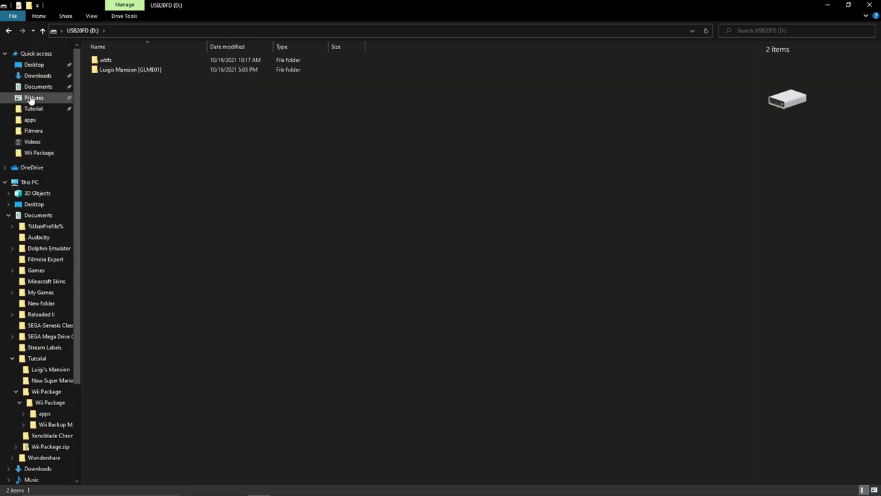
left_click(33, 108)
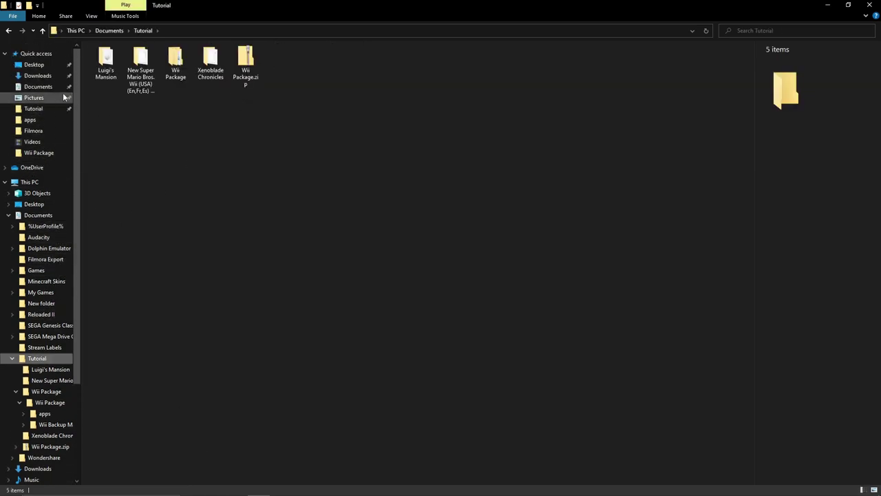
double_click(106, 60)
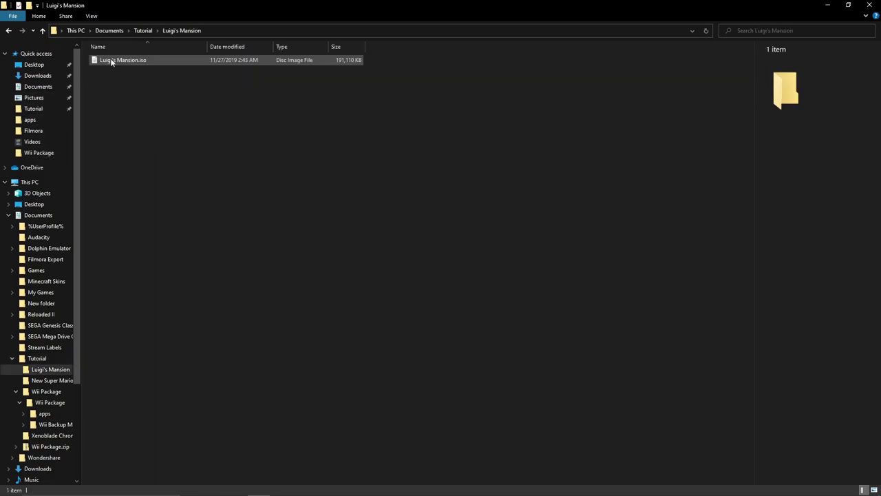
right_click(144, 59)
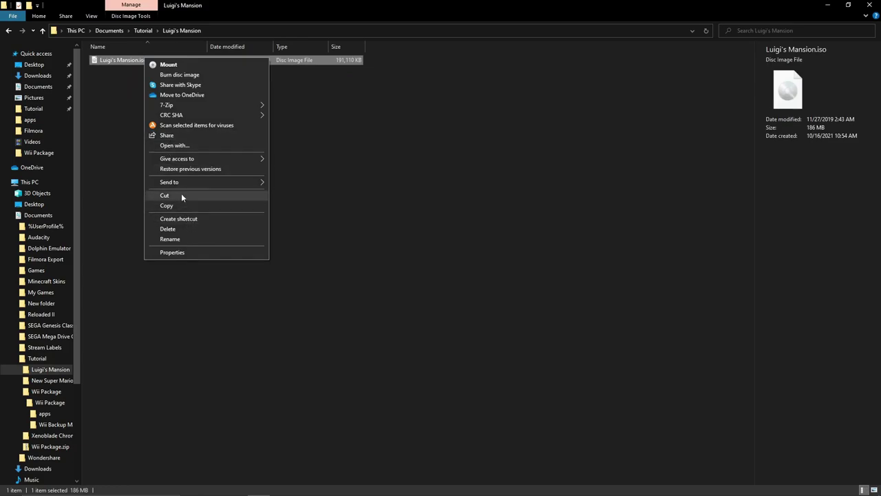
left_click(182, 195)
Create a folder named "games" in the root of the USB20FD (D:) drive.
scroll(58, 307, "down", 4)
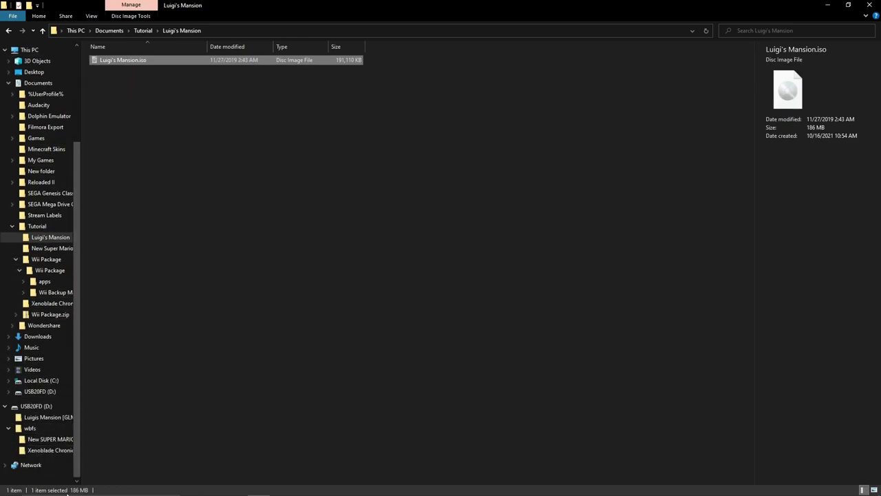
left_click(42, 429)
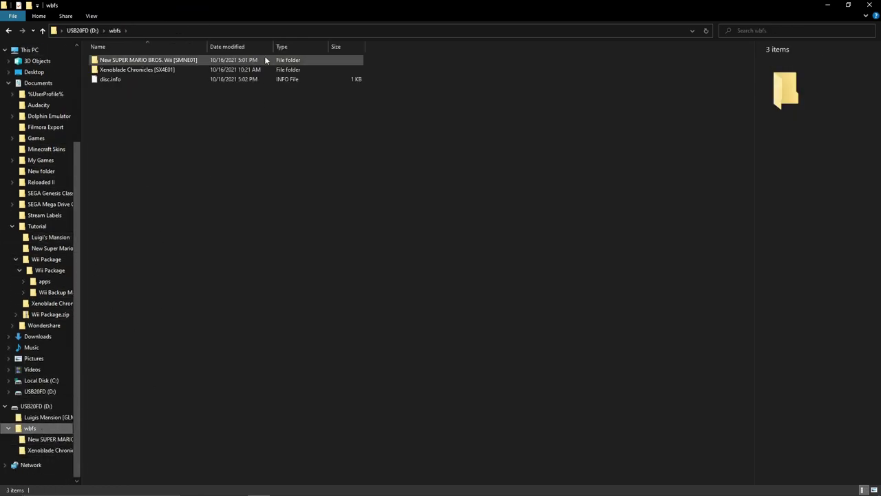
left_click(36, 407)
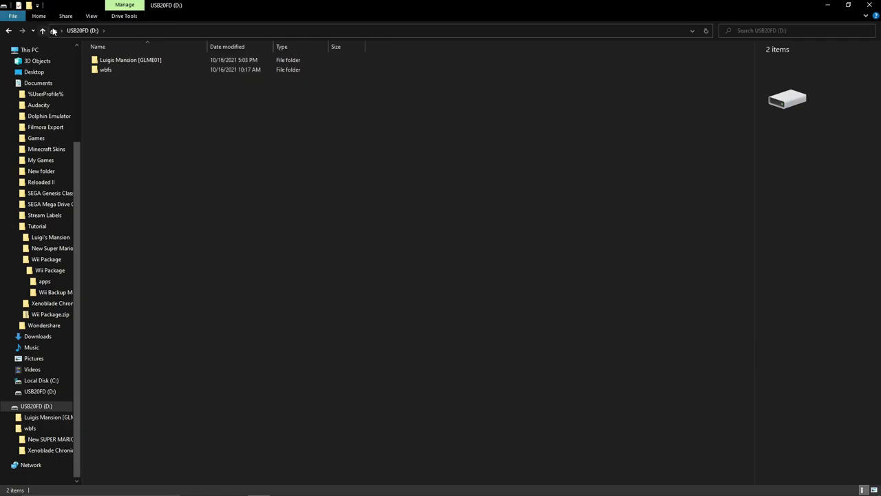
left_click(29, 6)
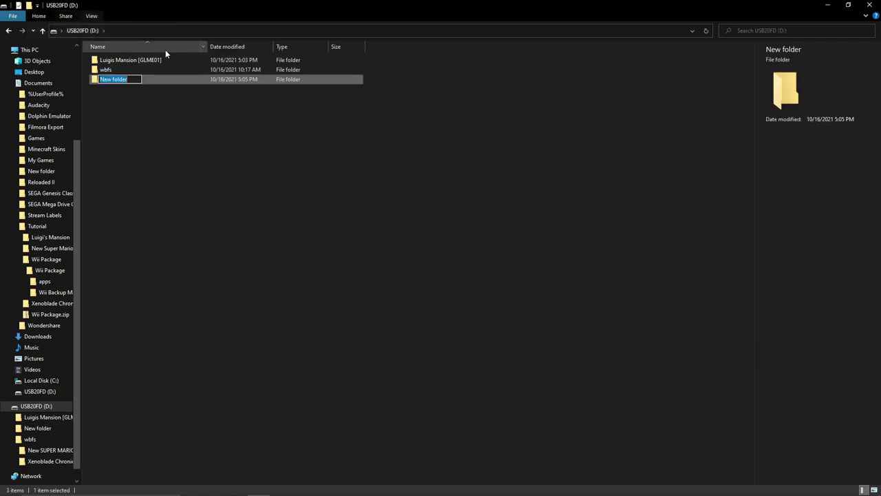
type("games")
key("Return")
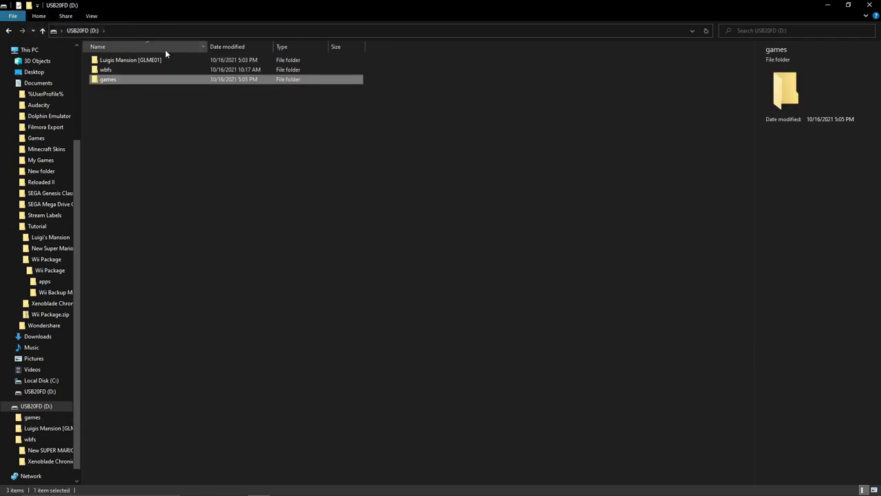
Move the Luigis Mansion [GLME01] folder into the games folder on the USB drive.
left_click(152, 157)
left_click(110, 61)
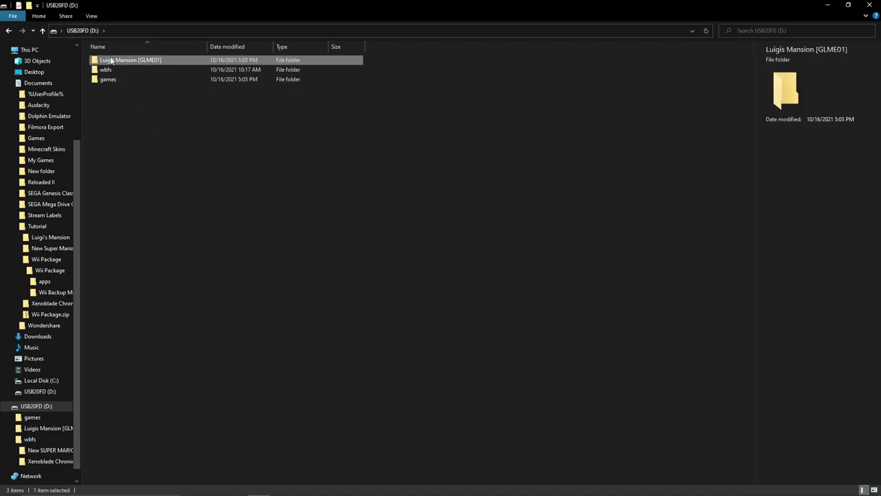
left_click_drag(110, 60, 124, 78)
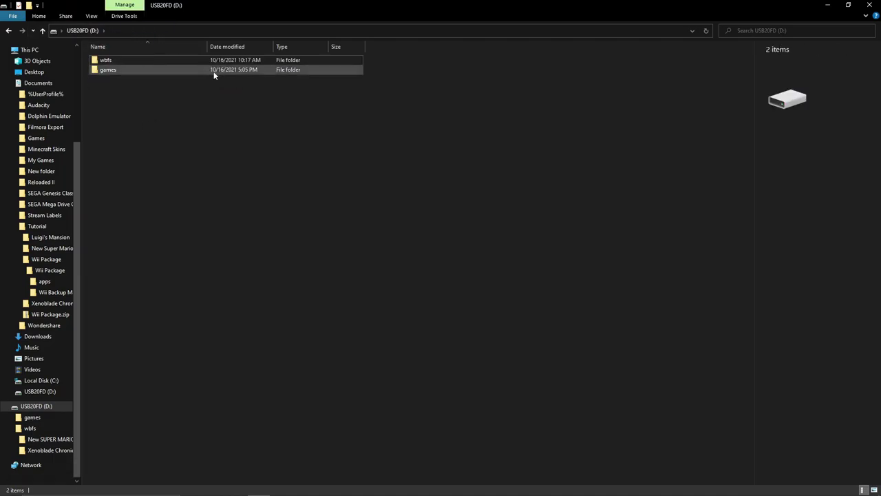
Paste the cut Luigi's Mansion.iso into the Luigis Mansion [GLME01] folder inside games.
double_click(176, 71)
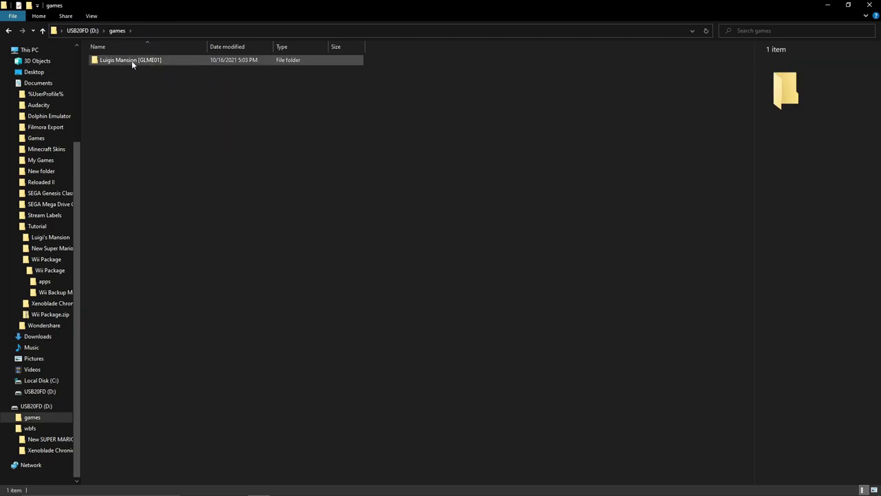
double_click(131, 61)
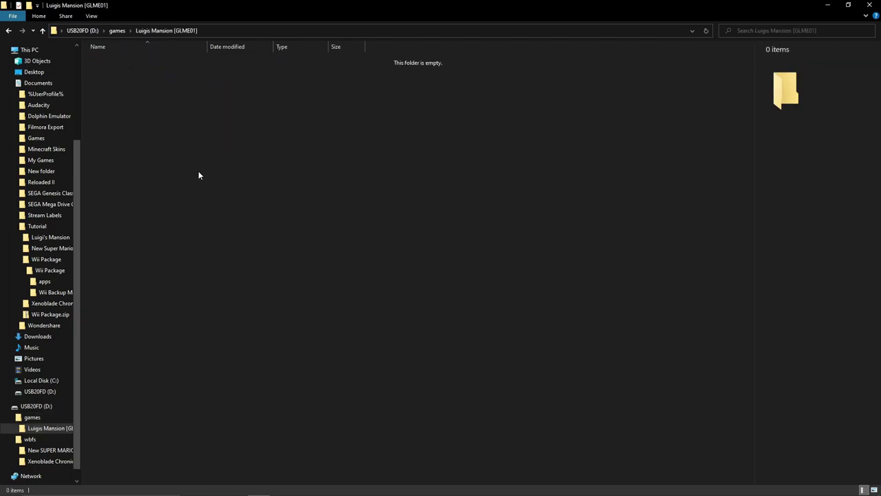
key("ctrl+v")
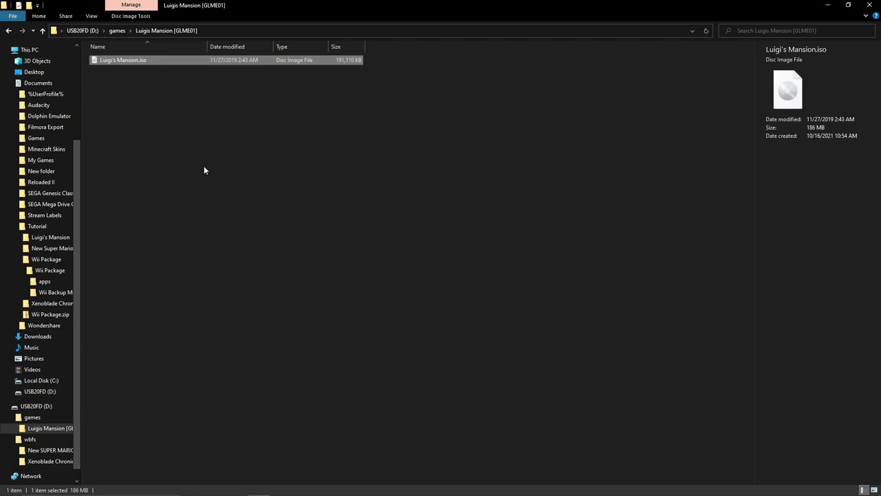
left_click(204, 168)
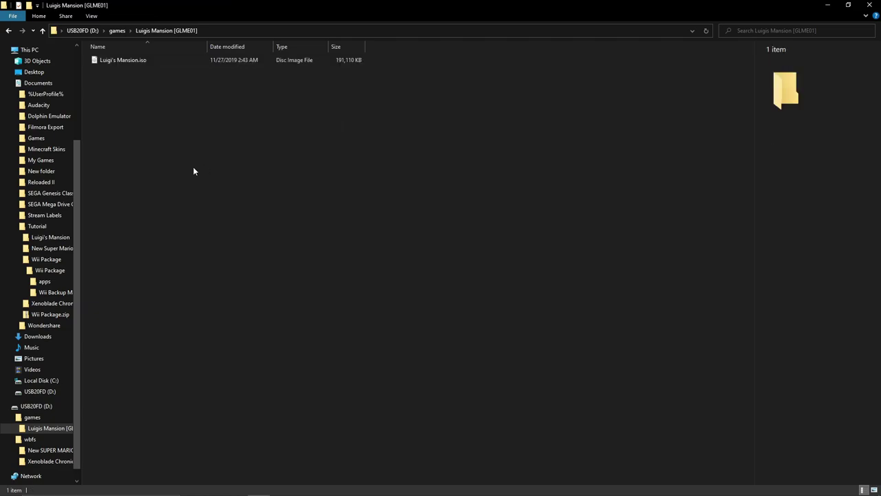
Rename Luigi's Mansion.iso in the Luigis Mansion [GLME01] folder as game.iso.
left_click(119, 61)
right_click(118, 61)
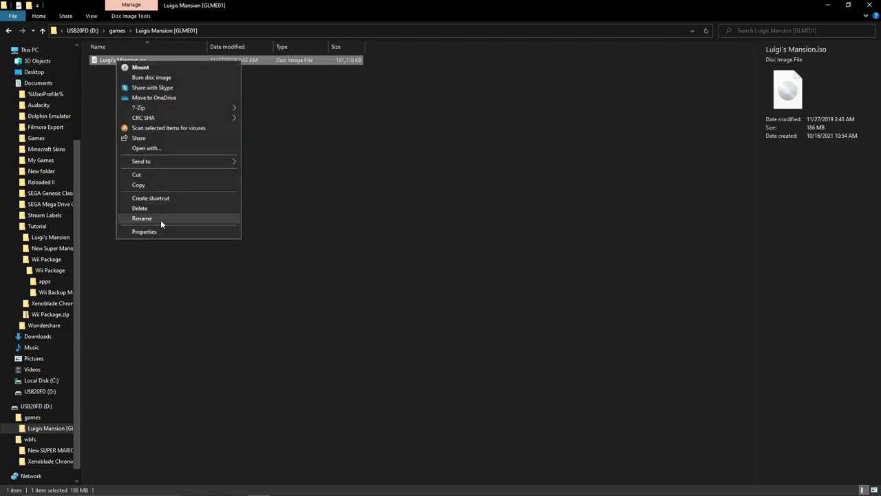
left_click(160, 218)
type("game")
key("Return")
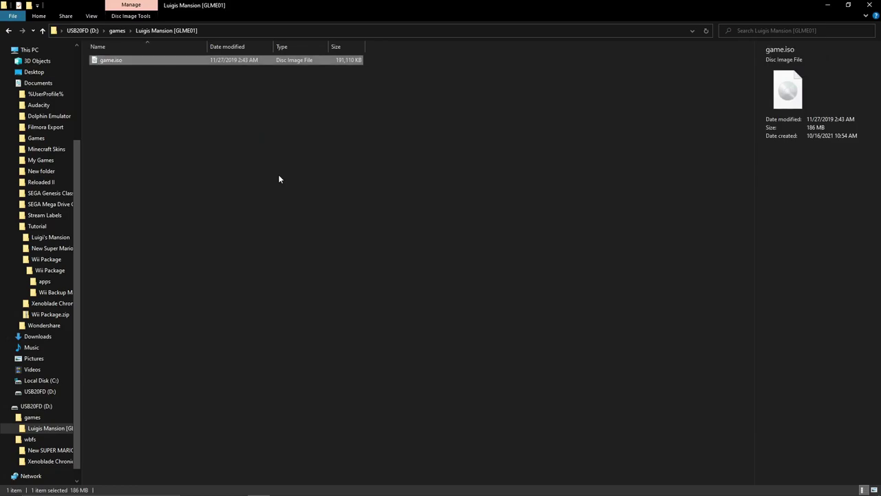
left_click(277, 178)
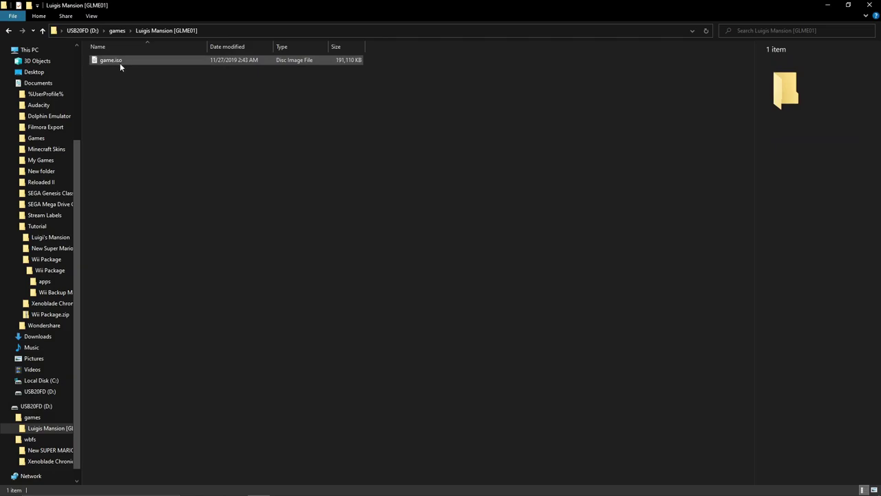
Check the folder view's setting for showing file name extensions.
left_click(90, 15)
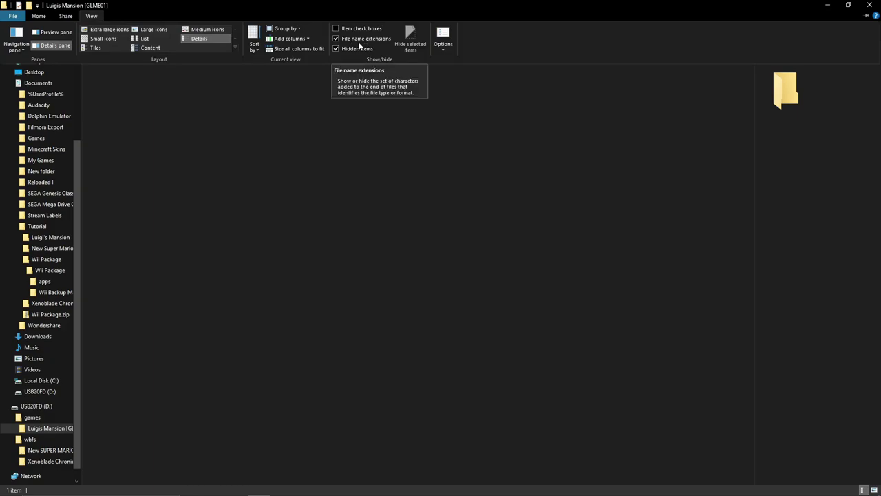
left_click(39, 16)
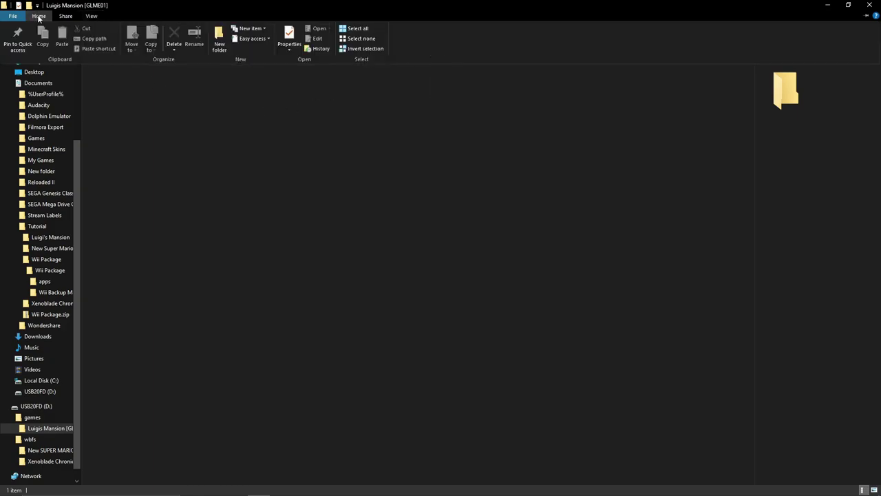
left_click(161, 138)
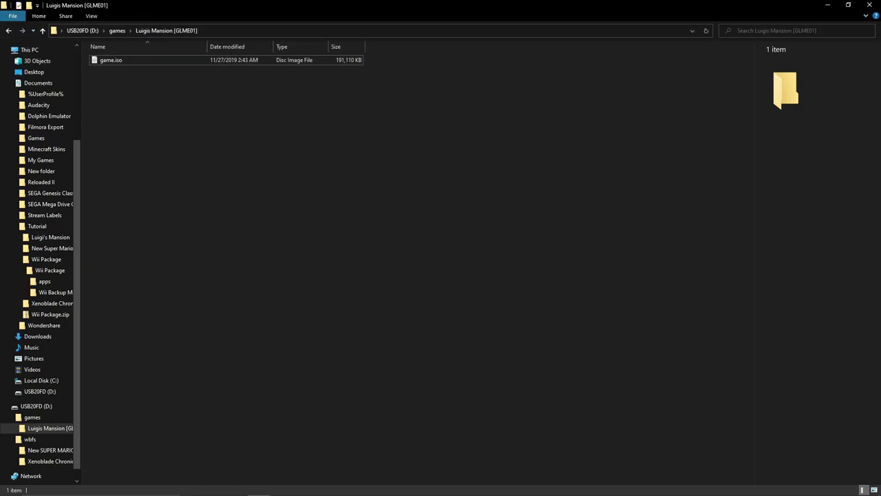
Go back to the Luigi's Mansion folder in Tutorial and eject the USB20FD (D:) drive.
left_click(9, 32)
left_click(9, 31)
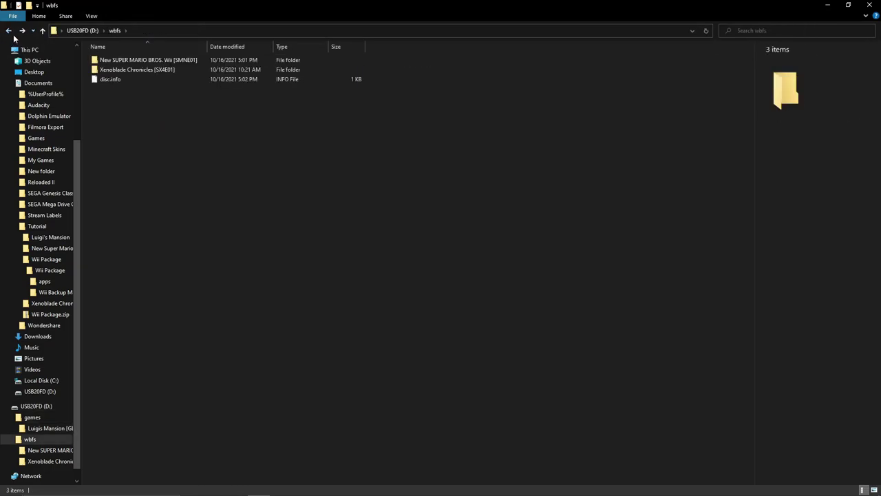
left_click(10, 32)
left_click(10, 32)
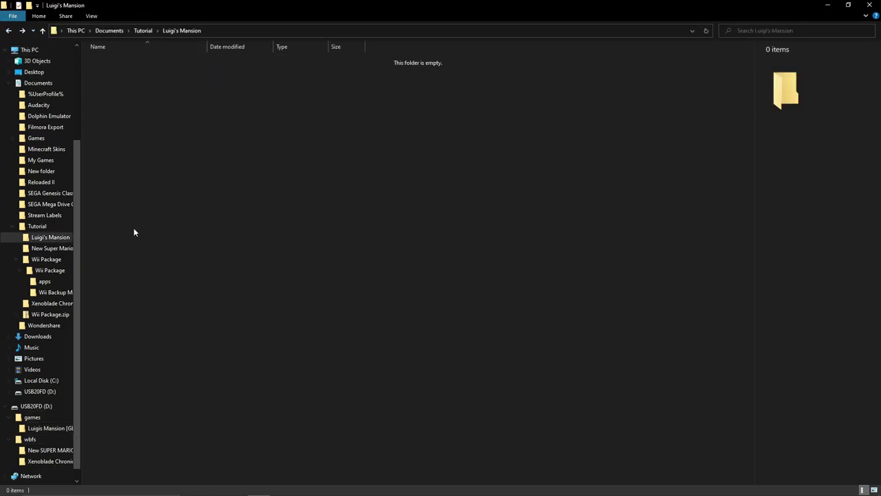
right_click(59, 405)
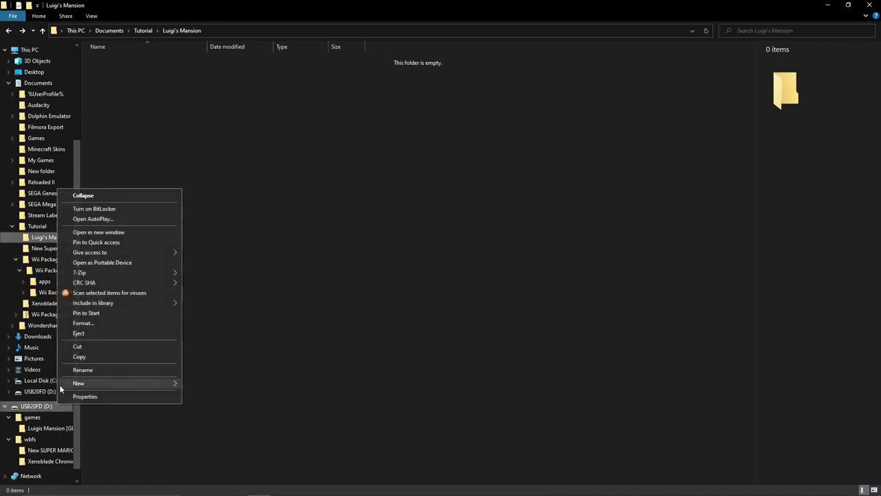
left_click(83, 337)
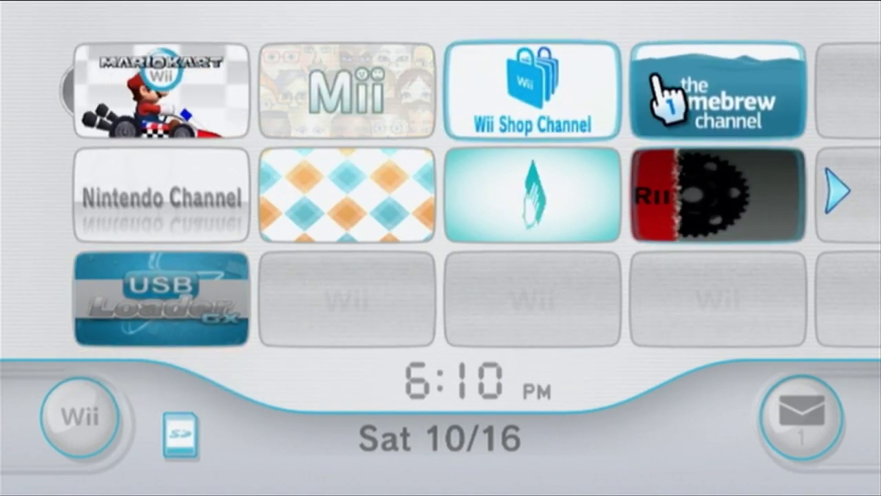
Switch to the Wii, open the Homebrew Channel and load the d2x cIOS installer from its first page of apps.
left_click(774, 70)
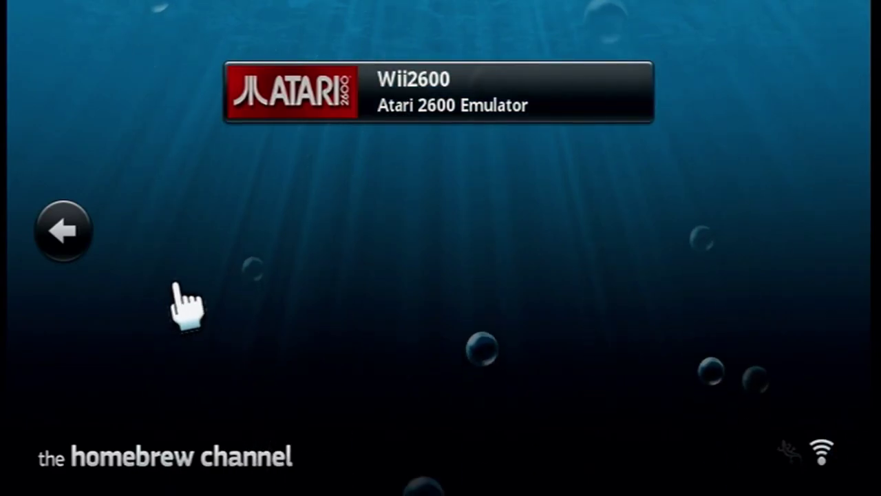
key("Left")
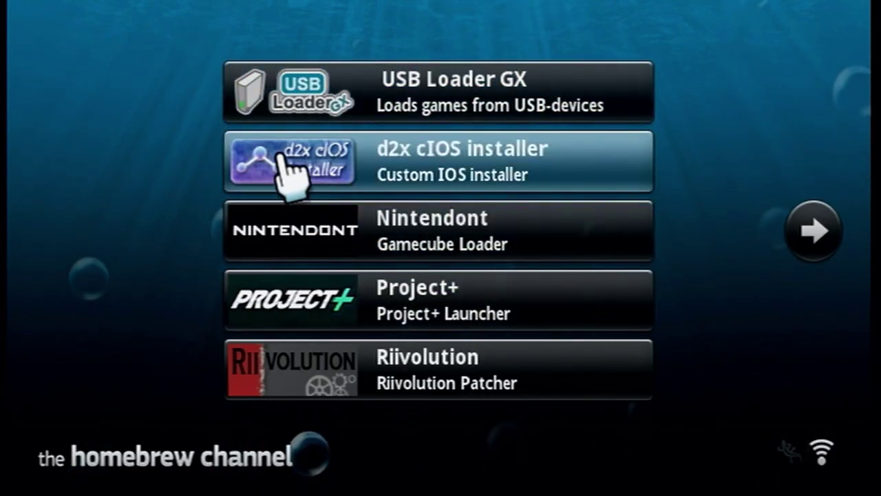
left_click(362, 157)
left_click(493, 382)
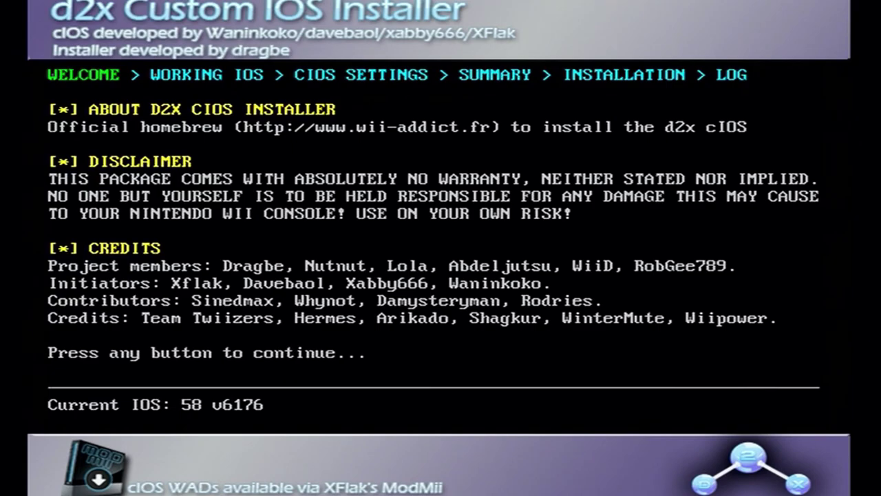
Continue past the installer's welcome page to the cIOS settings and select the cIOS v10 beta52 d2x-v10-beta52.
key("Return")
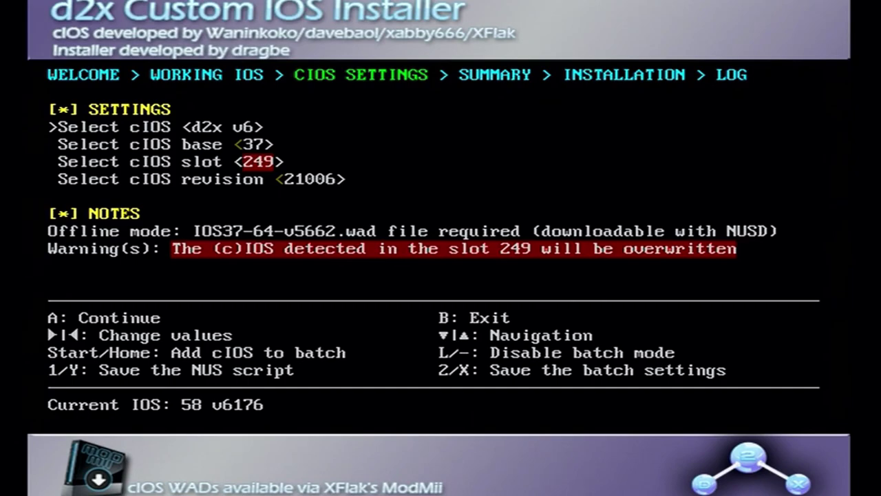
key("Right")
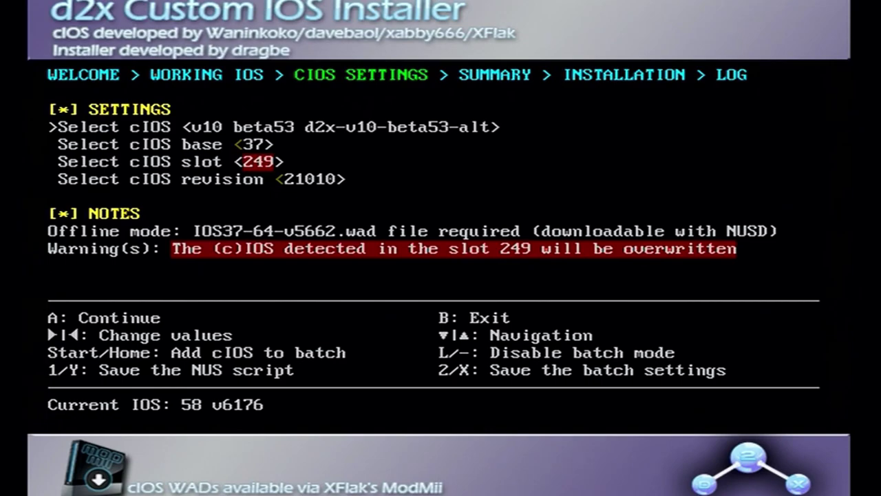
key("Left")
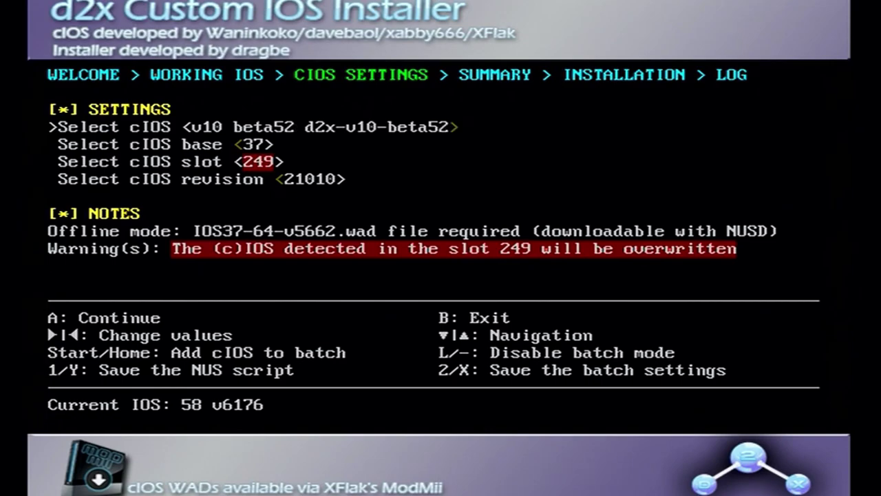